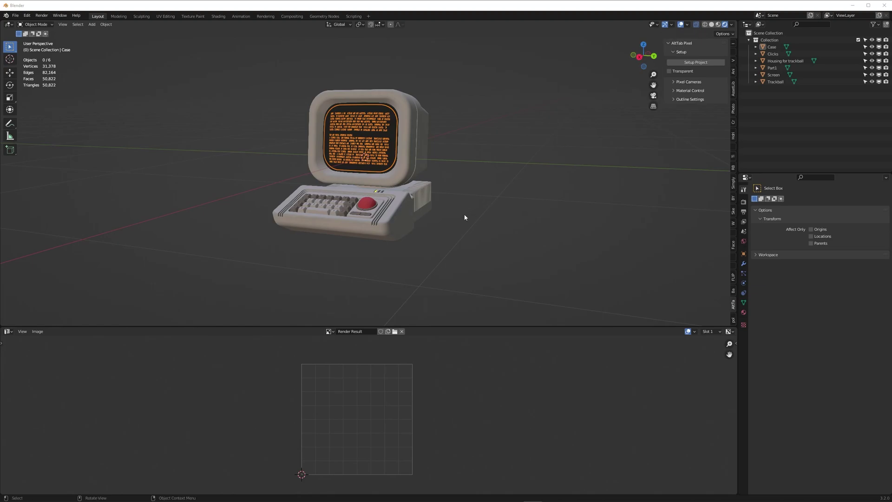
middle_click_drag(464, 217, 509, 109)
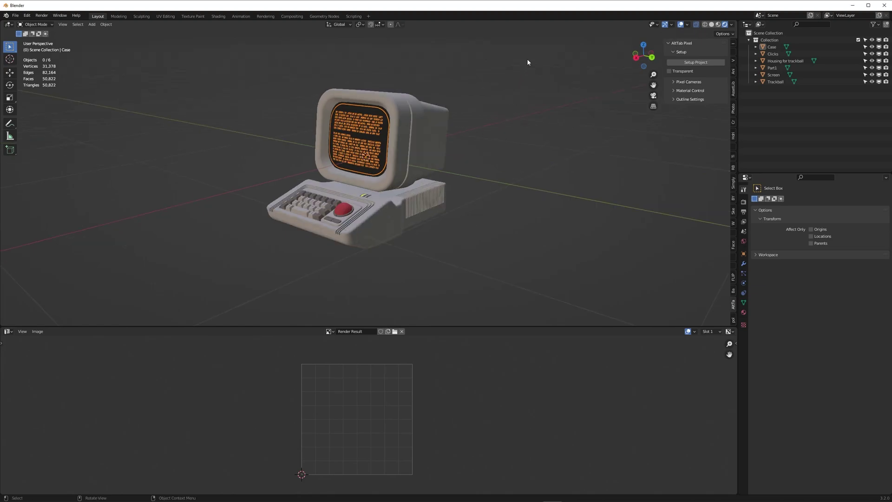
left_click_drag(523, 54, 267, 248)
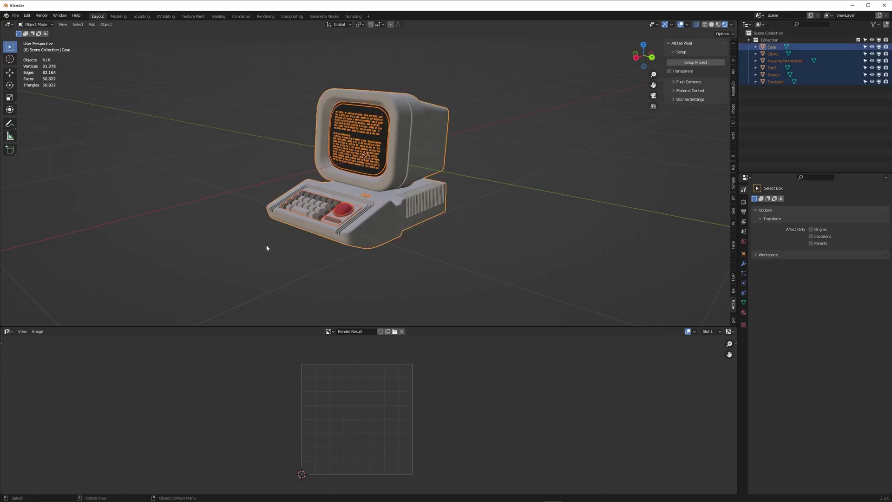
left_click(266, 248)
middle_click_drag(304, 244, 389, 237)
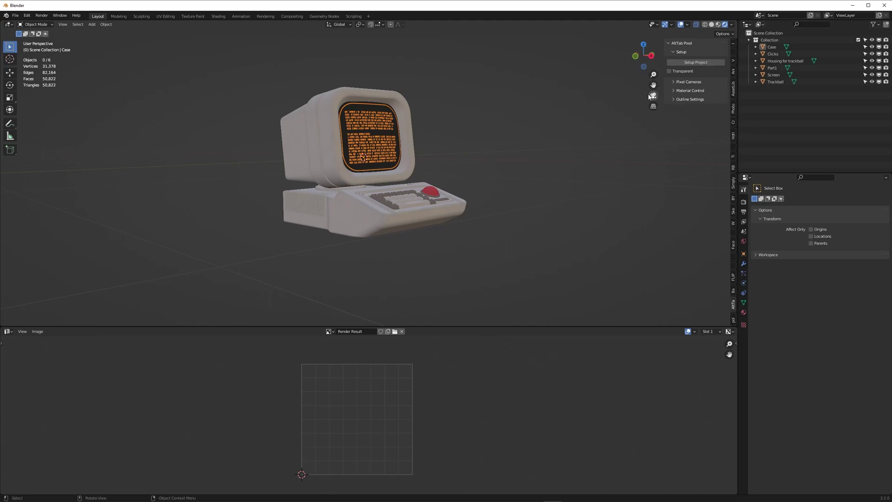
middle_click_drag(568, 144, 496, 169)
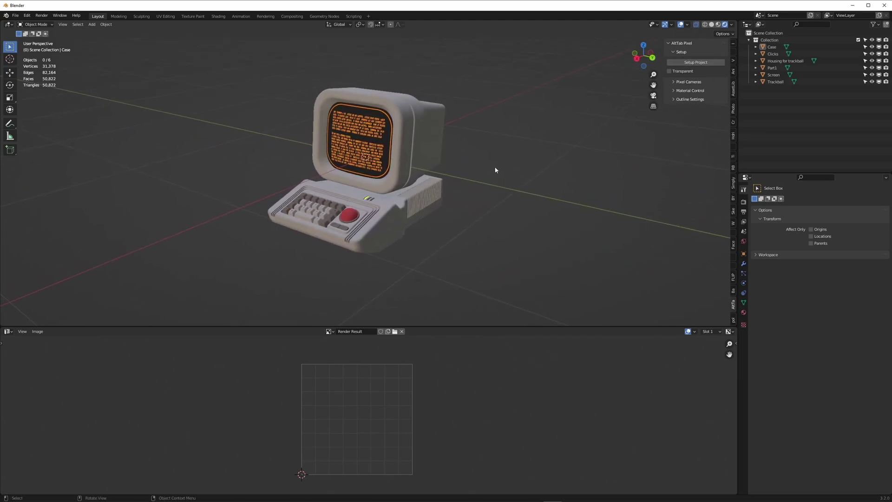
- Run the AltTab Pixel project setup for the scene and accept its completion notice
left_click(694, 64)
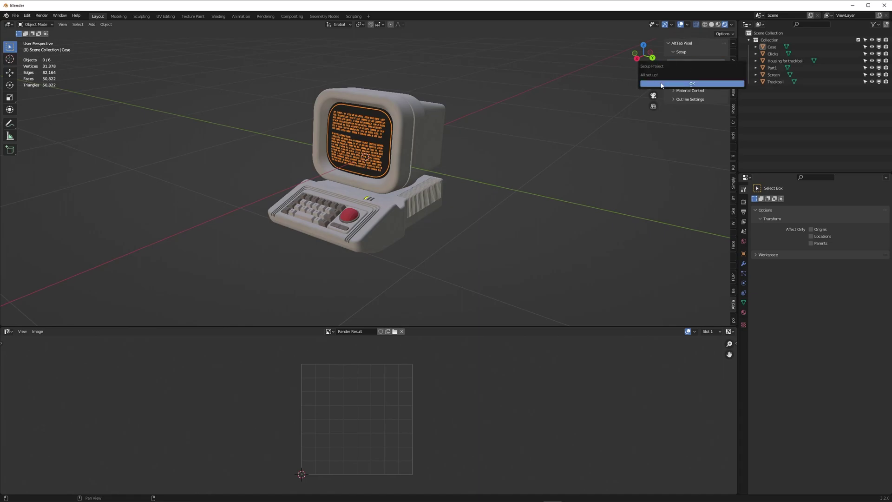
left_click(690, 84)
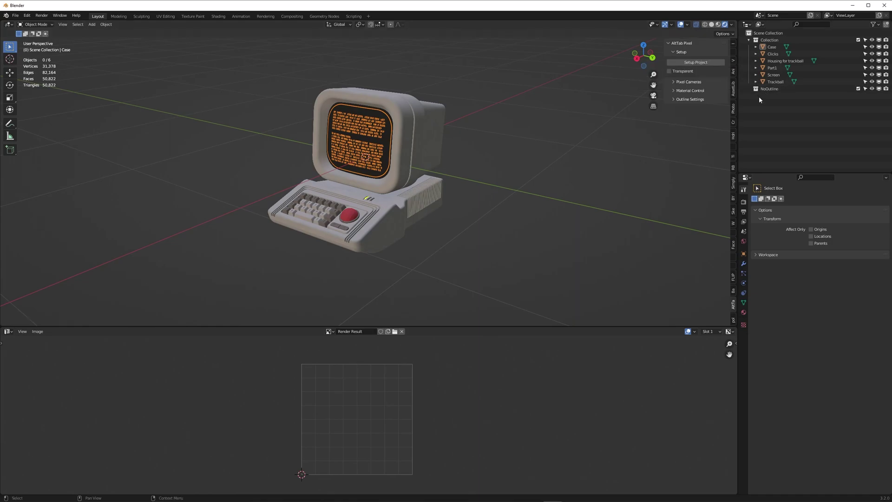
left_click_drag(759, 97, 776, 90)
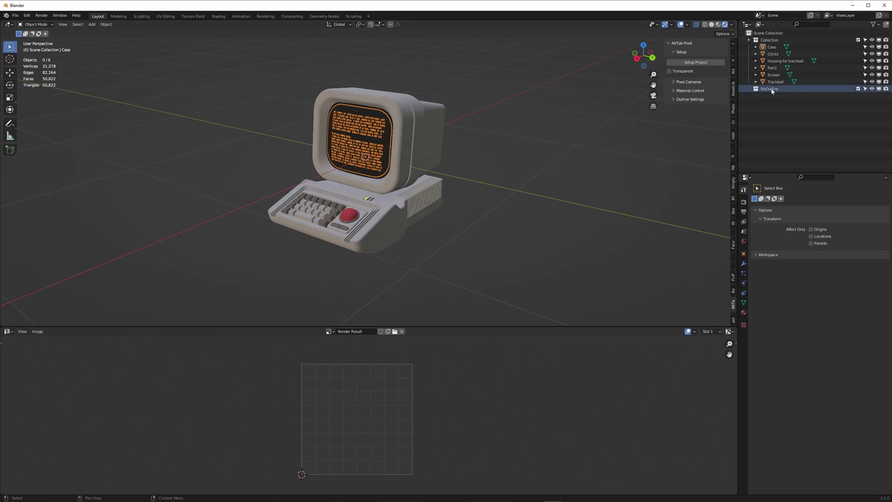
left_click_drag(508, 77, 249, 252)
key("alt+a")
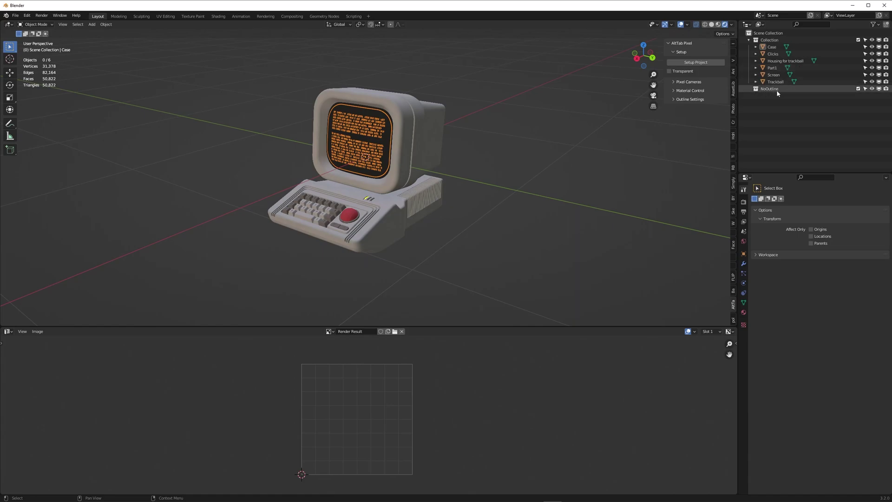
- Add the four isometric pixel cameras LF, RF, LB and RB to the scene
left_click(674, 82)
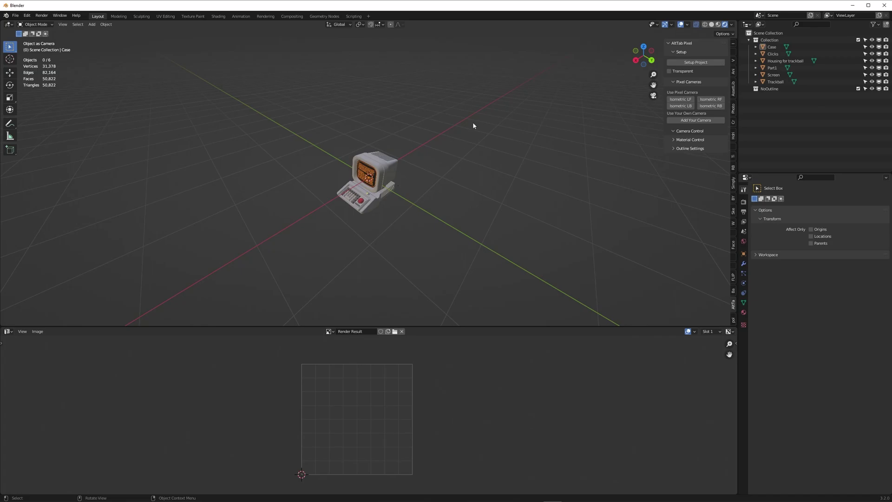
left_click_drag(434, 150, 301, 263)
left_click(375, 236)
left_click(674, 103)
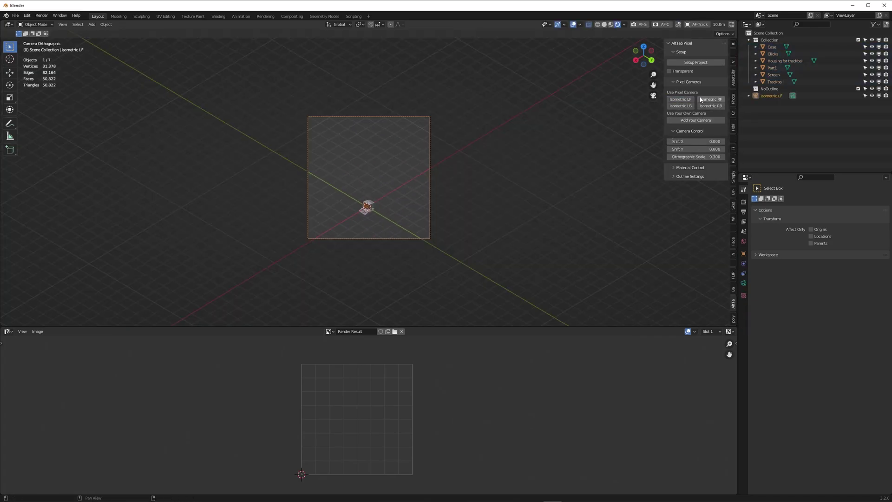
left_click(701, 100)
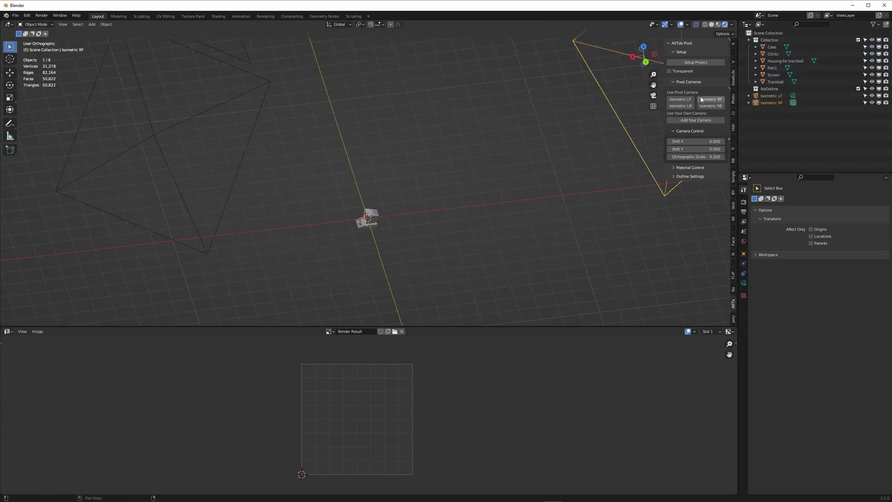
left_click(680, 106)
left_click(711, 106)
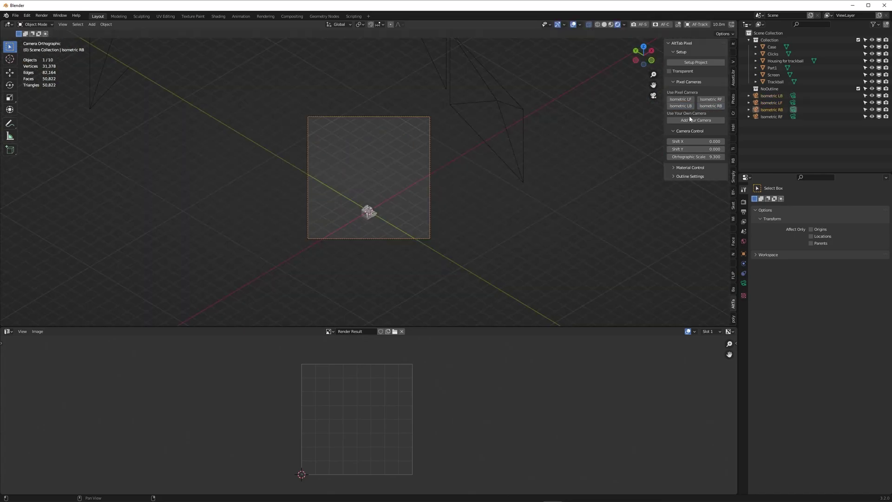
- Add a custom camera through the add-on and fly it back until the computer fits inside its frame
left_click(688, 121)
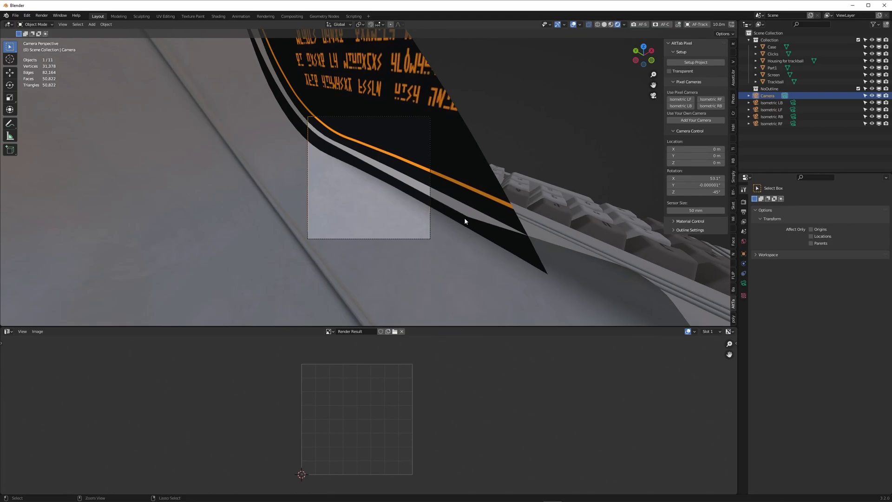
key("shift+grave")
key("s")
key("d")
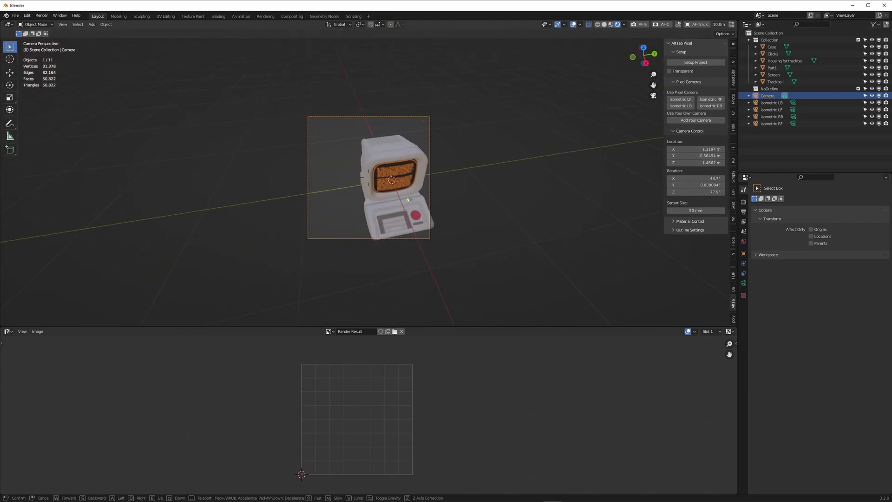
key("s")
key("d")
key("q")
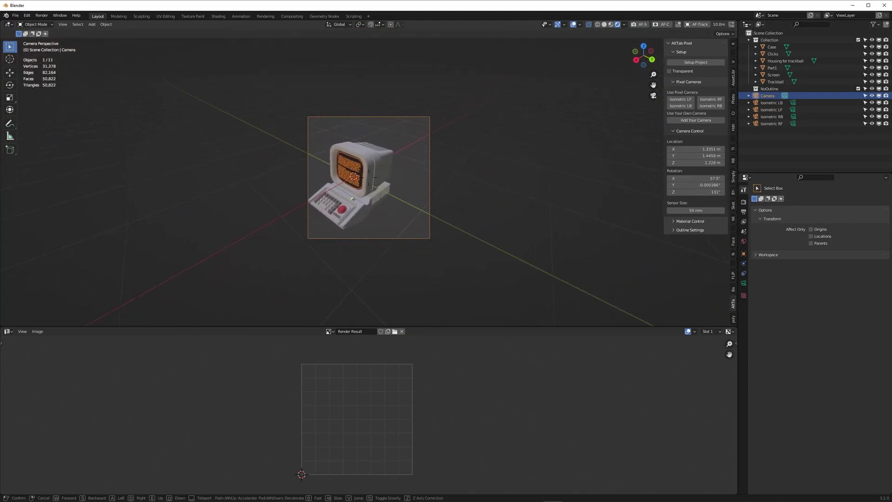
left_click(369, 178)
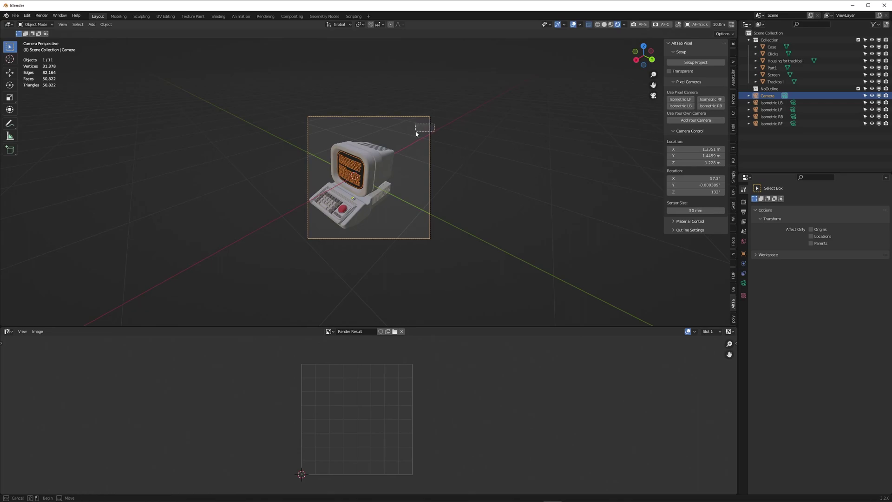
- Delete the custom camera and view the scene through Isometric LB as the active camera
key("Delete")
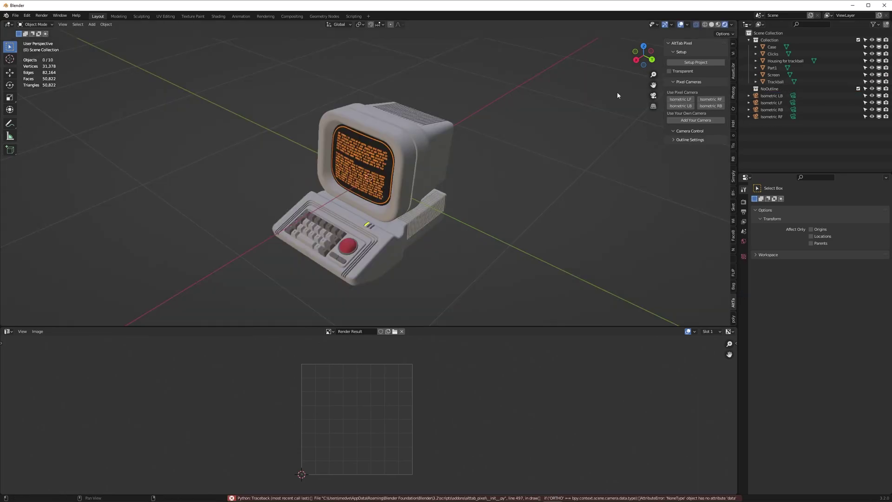
left_click(794, 96)
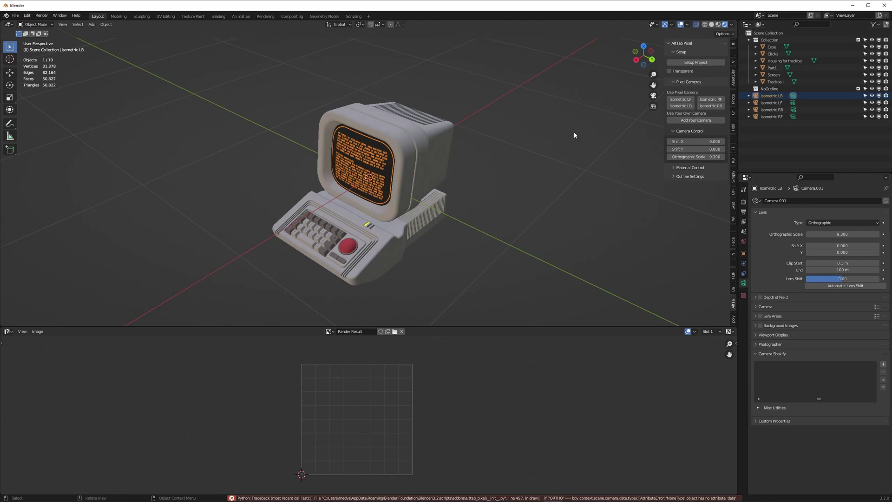
key("KP_0")
- Scale all parts of the computer up together by about 6.14 and move them up to fill the camera frame
left_click_drag(402, 209, 345, 217)
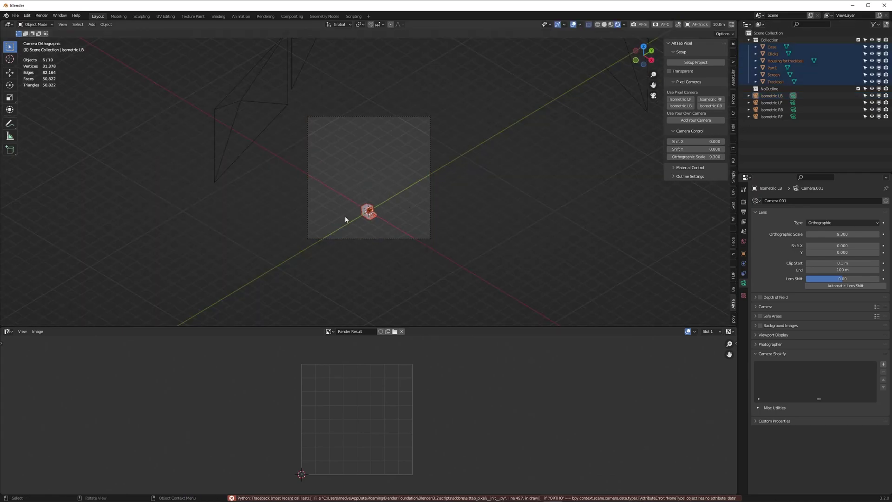
key("s")
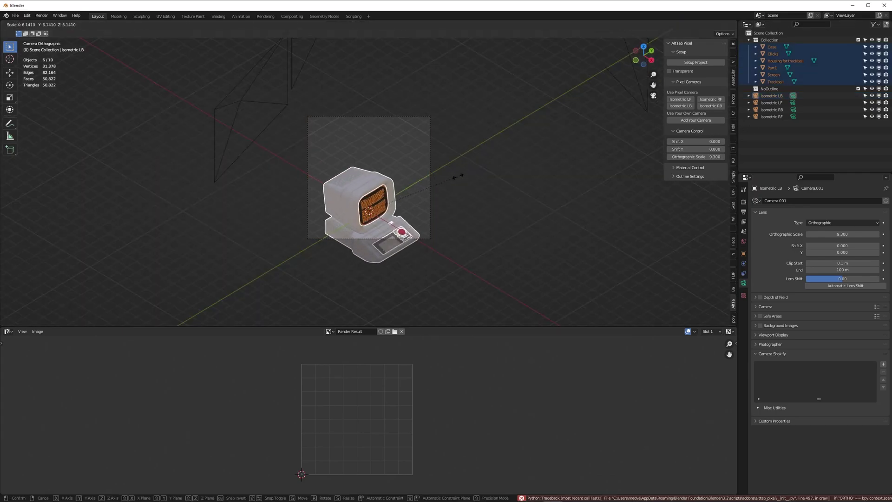
left_click(458, 179)
key("g")
left_click(463, 182)
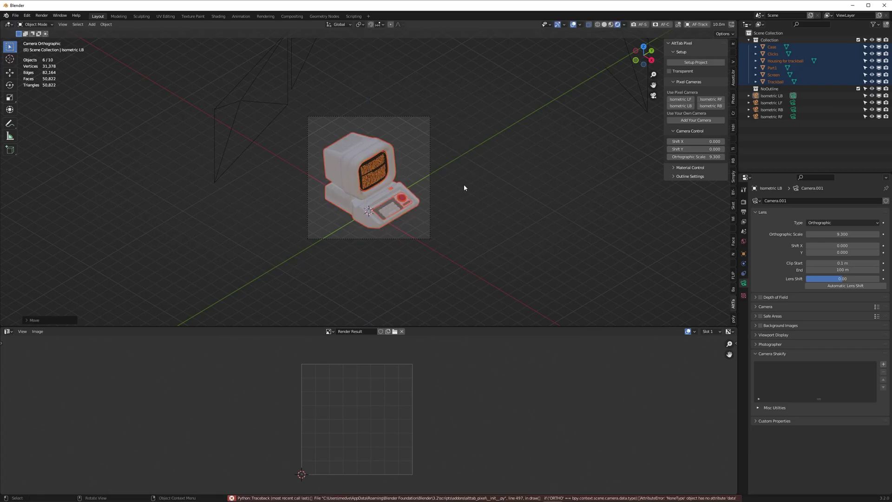
scroll(491, 216, "up", 3)
scroll(491, 215, "up", 3)
- Set the Isometric LB camera's Shift X to 0.010 and its orthographic scale to 9.200
left_click(680, 106)
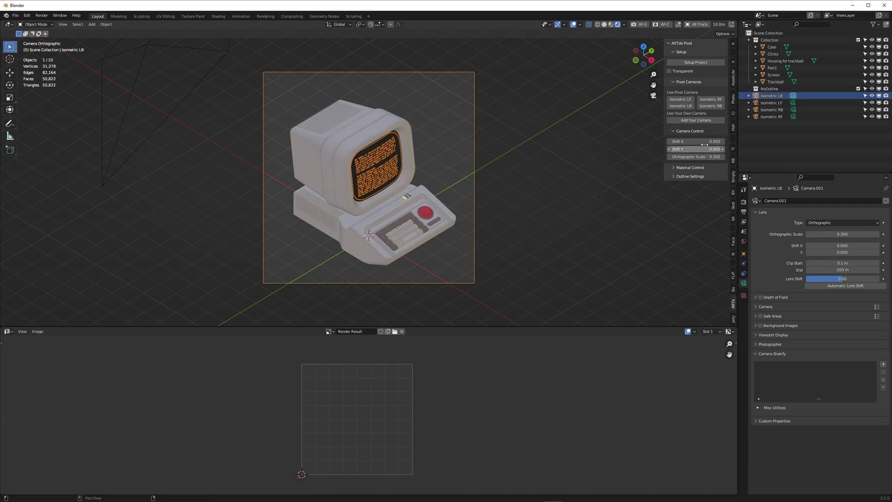
mouse_move(696, 141)
left_mouse_down()
mouse_move(687, 141)
mouse_move(697, 142)
mouse_move(687, 157)
mouse_move(705, 149)
left_mouse_up()
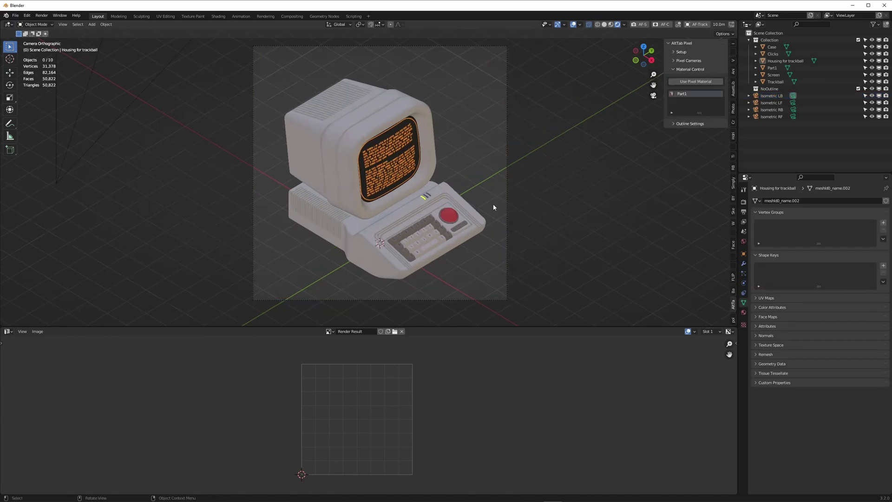
- Examine which separate mesh objects make up the computer, including Clicks, Case, the trackball housing and Part1
left_click(696, 82)
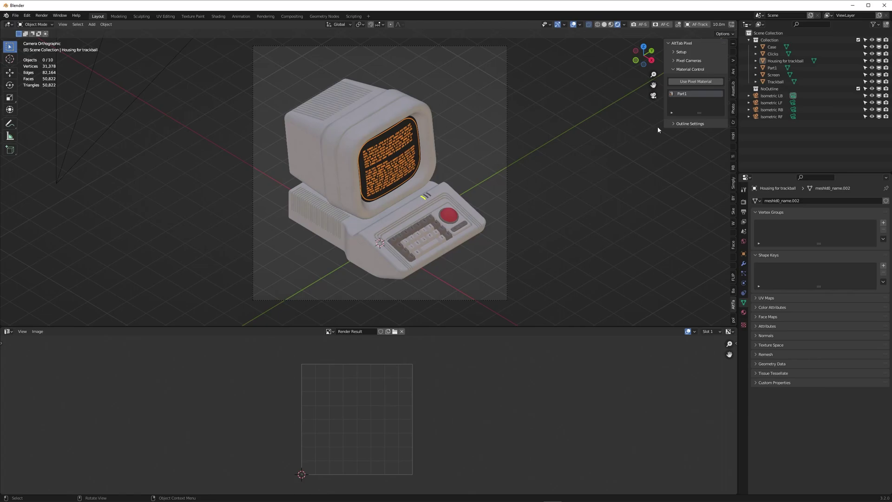
left_click(780, 55)
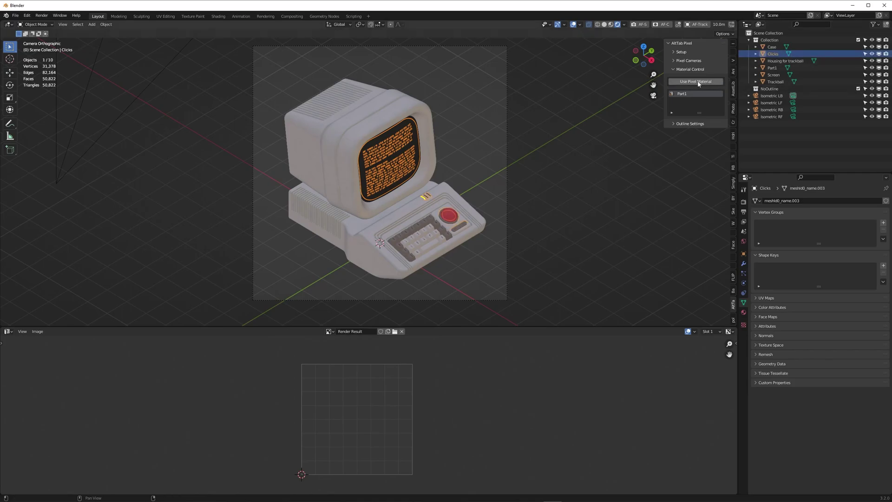
left_click(772, 48)
key("Down")
key("Down")
key("Down")
key("Down")
key("Down")
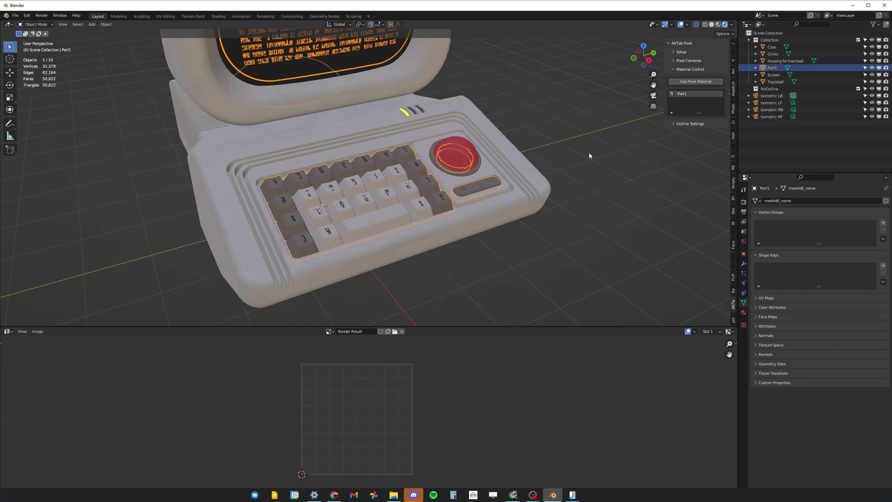
left_click(478, 172)
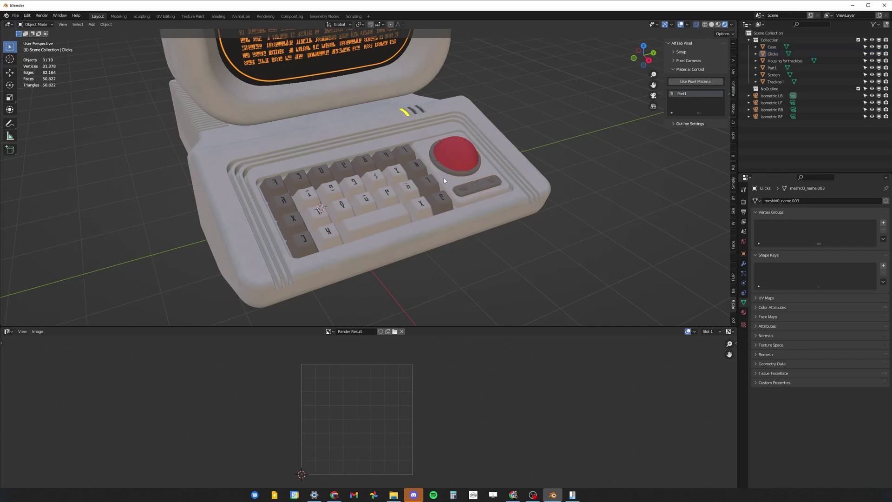
- Separate the dark keys along the keyboard's outer edges from Part1 into their own object
left_click(427, 181)
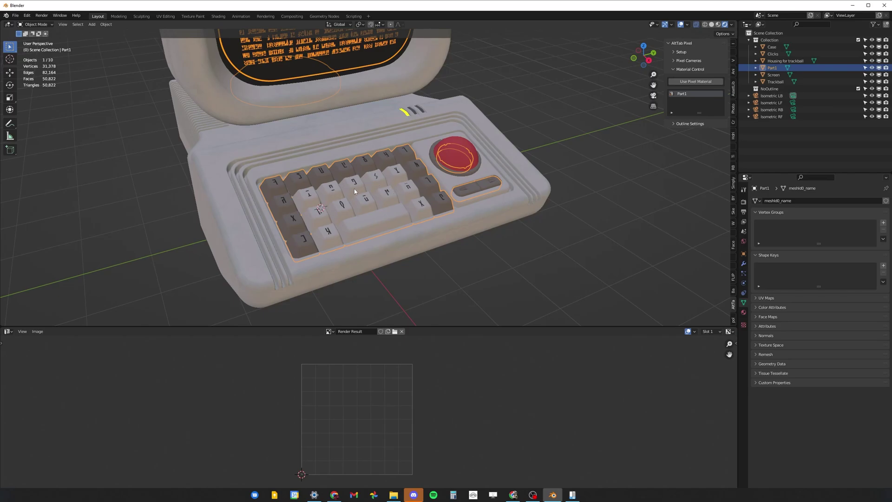
key("Tab")
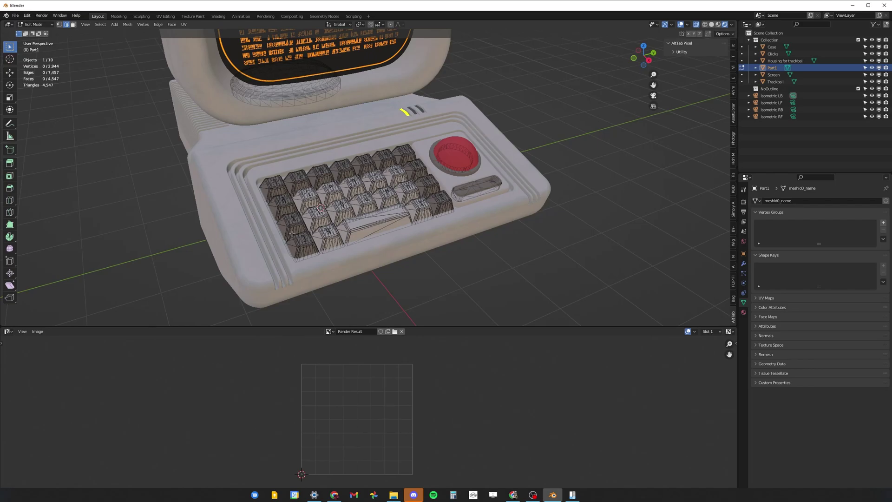
key("l")
key("l")
key("l")
key("l")
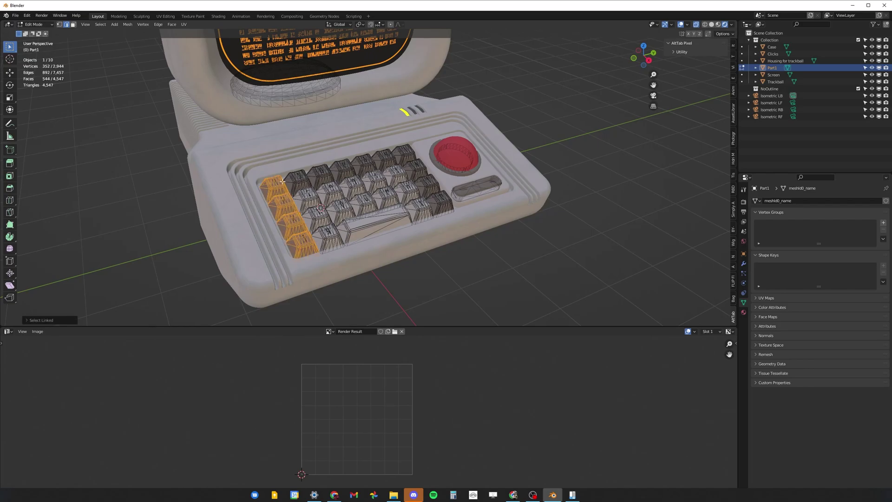
key("l")
key("l")
key("l")
key("l")
key("l")
key("l")
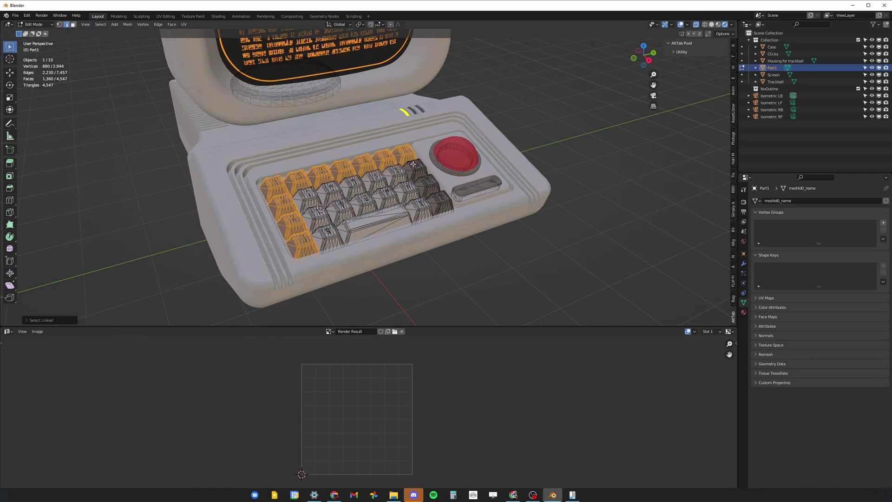
key("l")
key("l")
key("l")
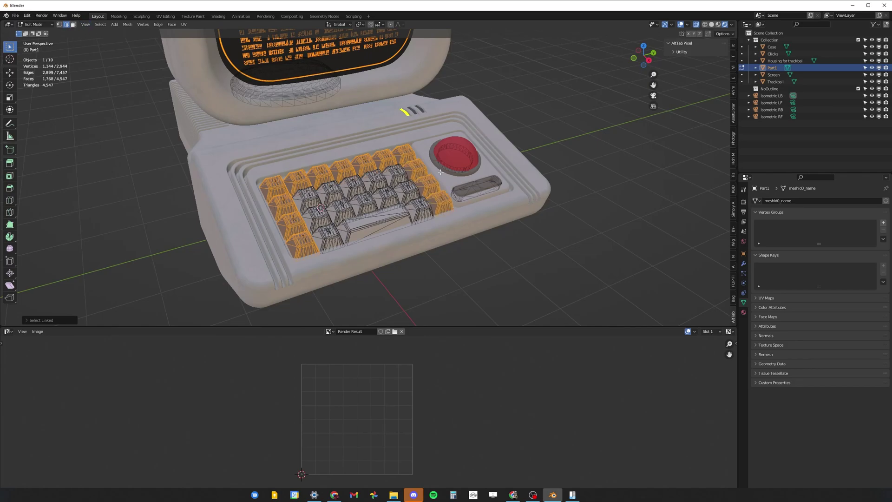
key("p")
left_click(383, 159)
left_click(777, 74)
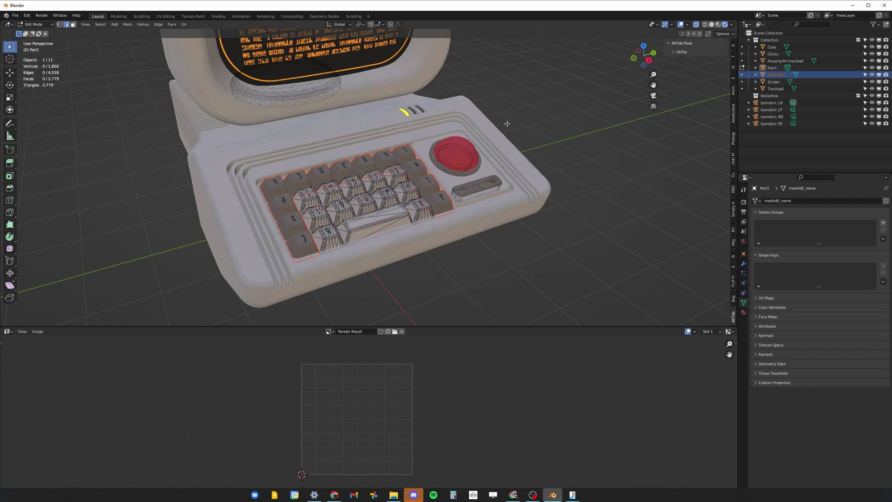
key("Tab")
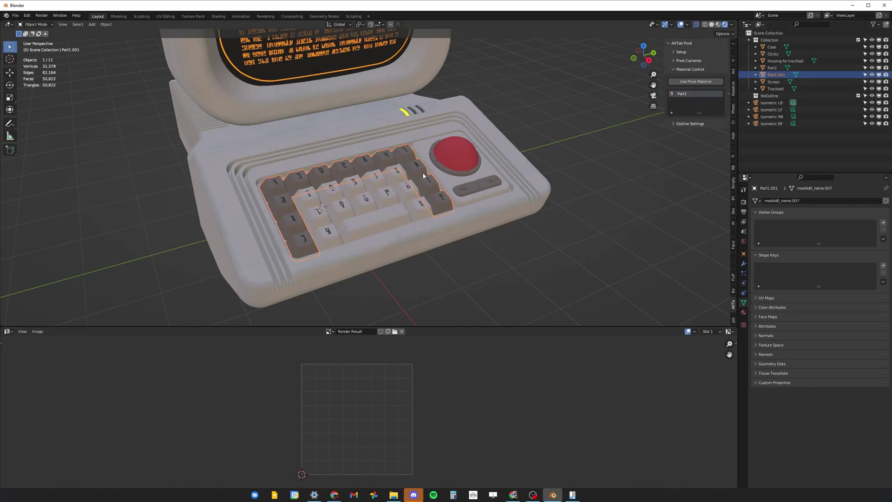
- Join the separated dark keys into the Clicks object and expand its entry in the scene hierarchy
left_click(470, 177, "shift")
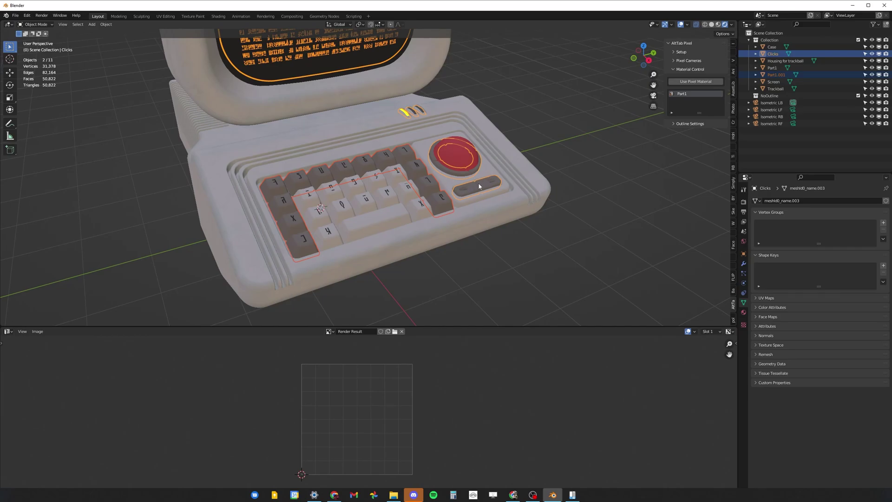
key("ctrl+j")
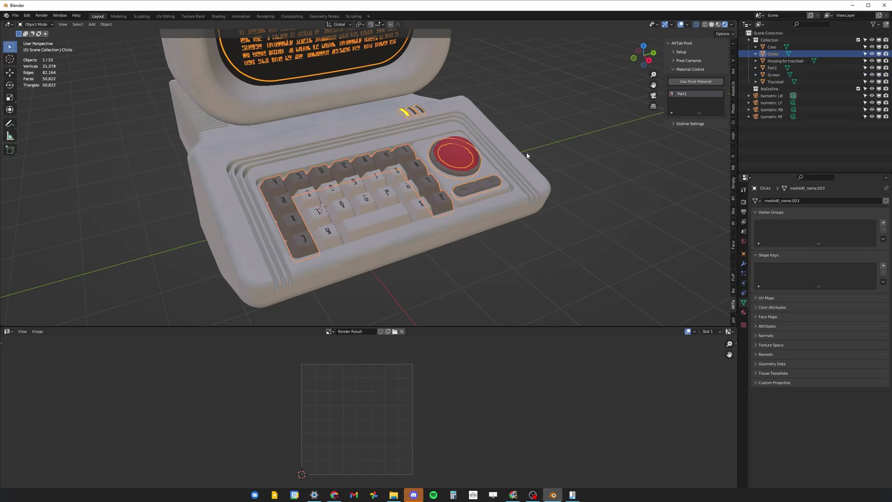
left_click(756, 54)
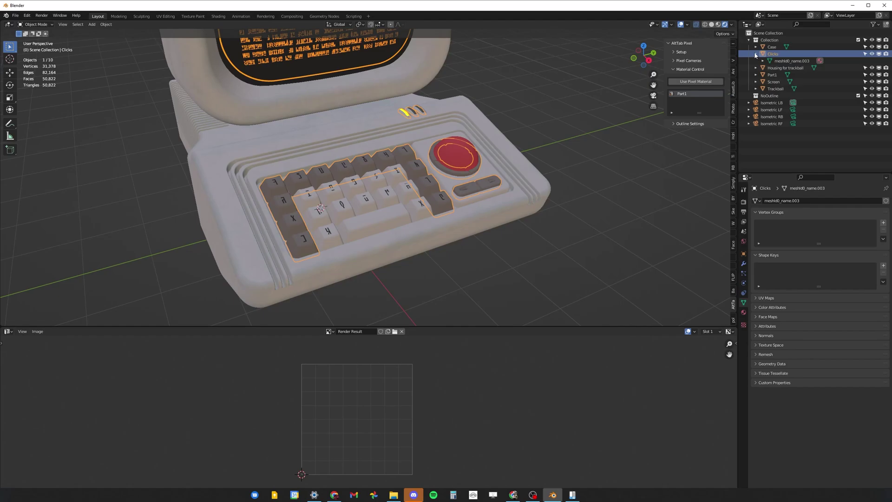
- Collapse the Clicks entry in the scene hierarchy and rename that object to Gray
left_click(756, 54)
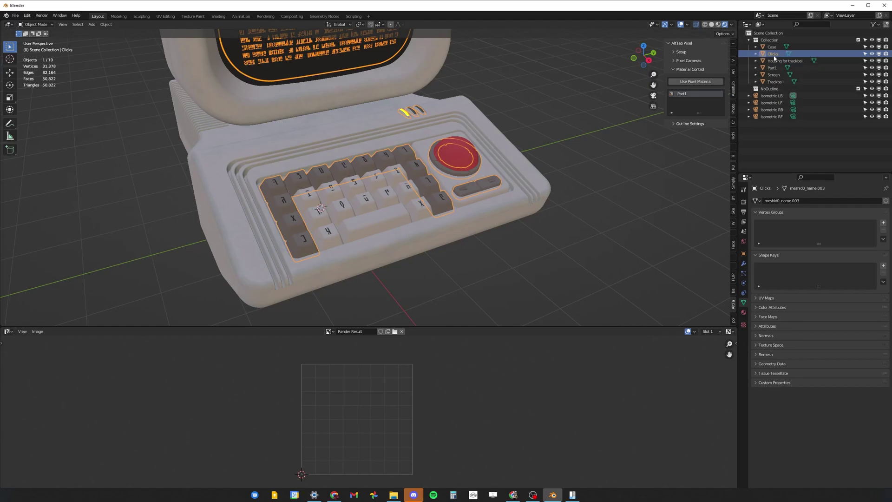
double_click(774, 54)
type("Cr")
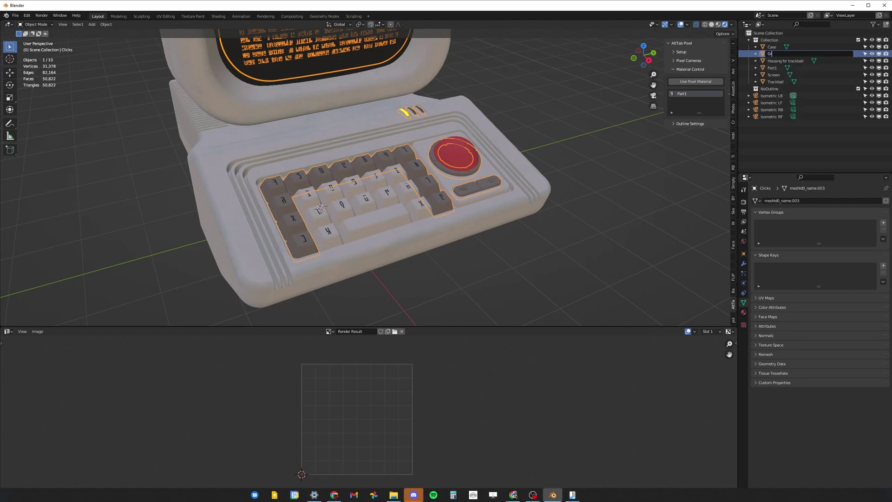
type("ay")
key("Return")
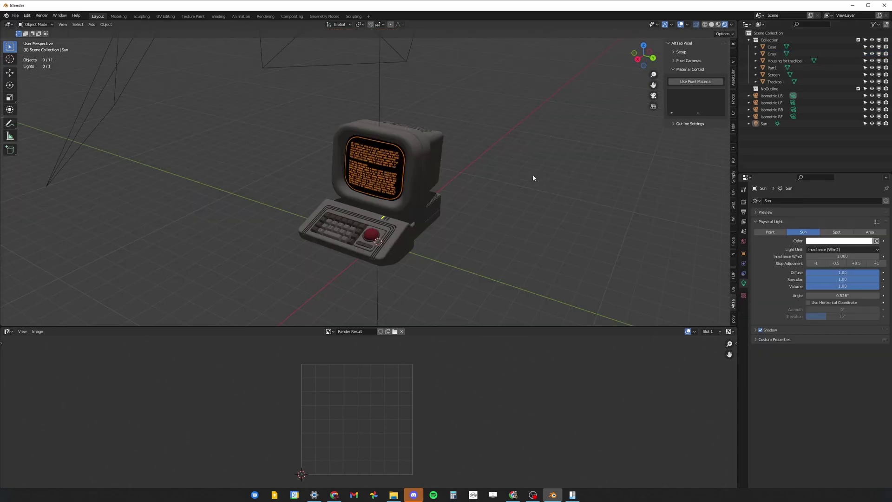
- Convert the Case object to a pixel material and check its light and shadow shading from several angles
left_click(693, 81)
left_click(428, 141)
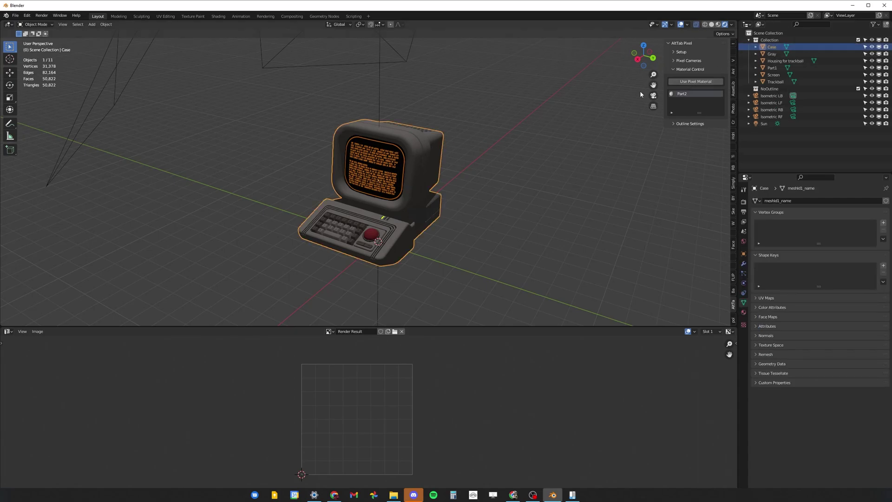
left_click(694, 82)
middle_click_drag(467, 156, 444, 158)
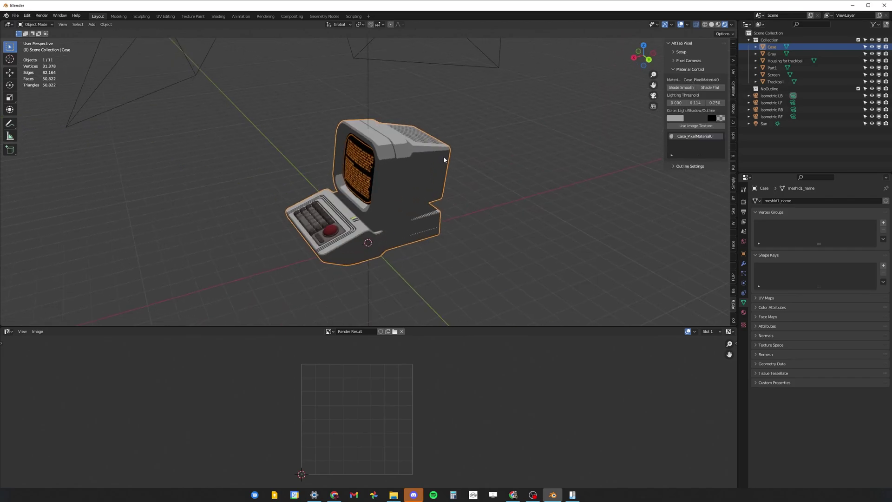
scroll(437, 158, "up", 4)
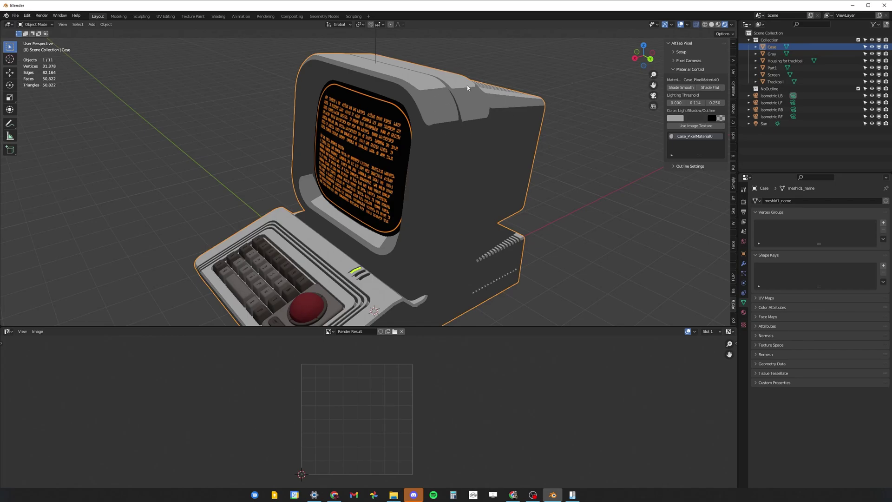
scroll(468, 87, "down", 8)
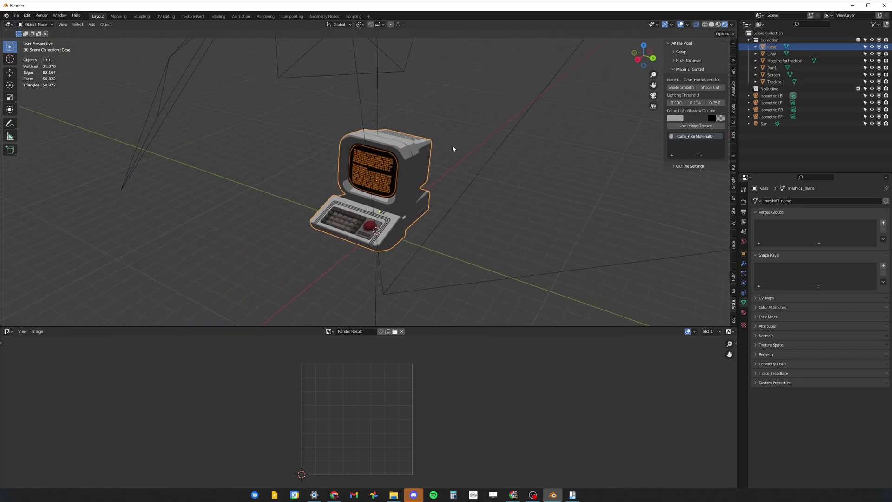
- Test how the Sun light above the computer affects the Case's pixel shading
left_click(378, 93)
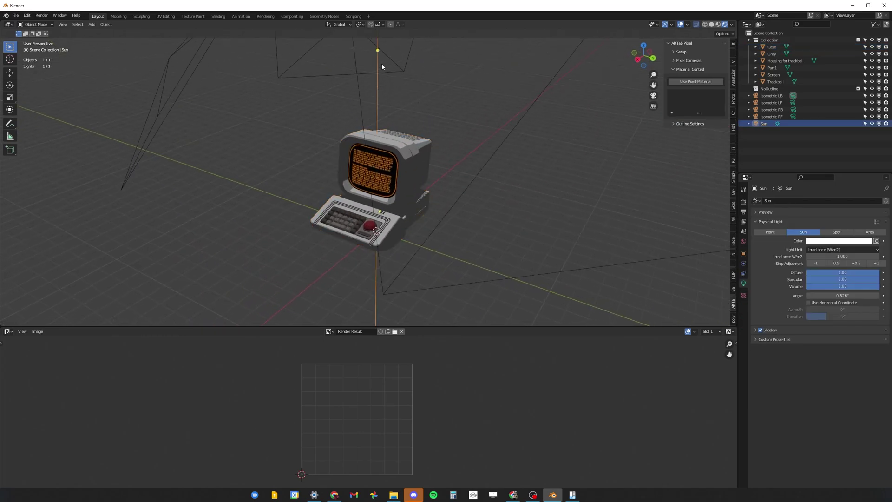
scroll(403, 138, "down", 3)
scroll(404, 136, "up", 4)
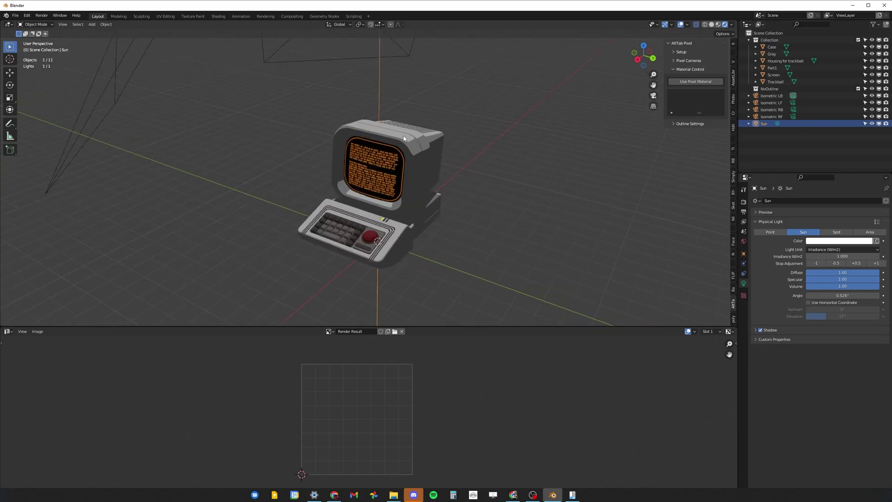
middle_click_drag(388, 78, 389, 53)
mouse_move(389, 53)
left_mouse_down()
mouse_move(397, 37)
mouse_move(376, 77)
left_mouse_up()
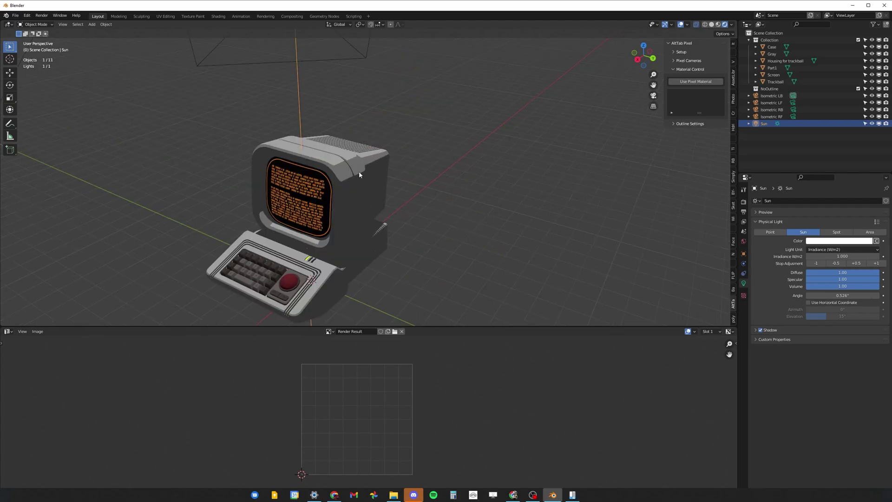
- Compare flat and smooth shading on the Case, finishing with Shade Smooth
left_click(359, 171)
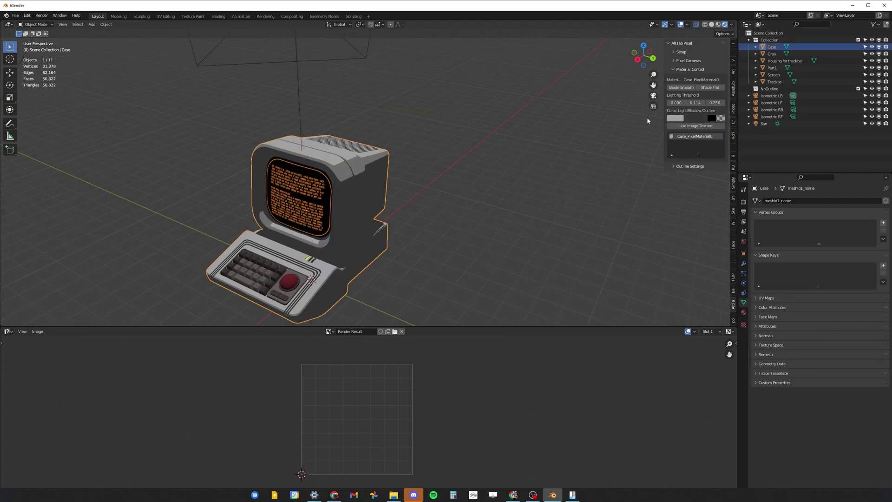
left_click(691, 88)
scroll(337, 198, "up", 2)
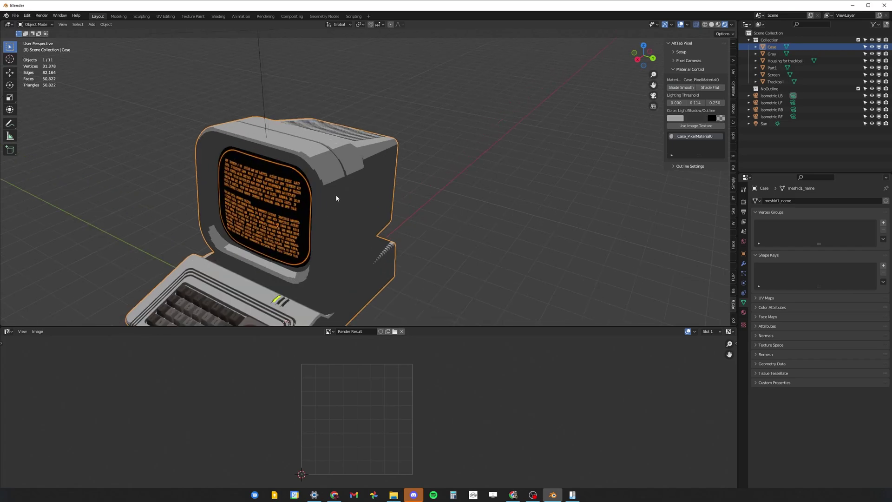
left_click(708, 88)
left_click(679, 89)
left_click(709, 89)
left_click(681, 88)
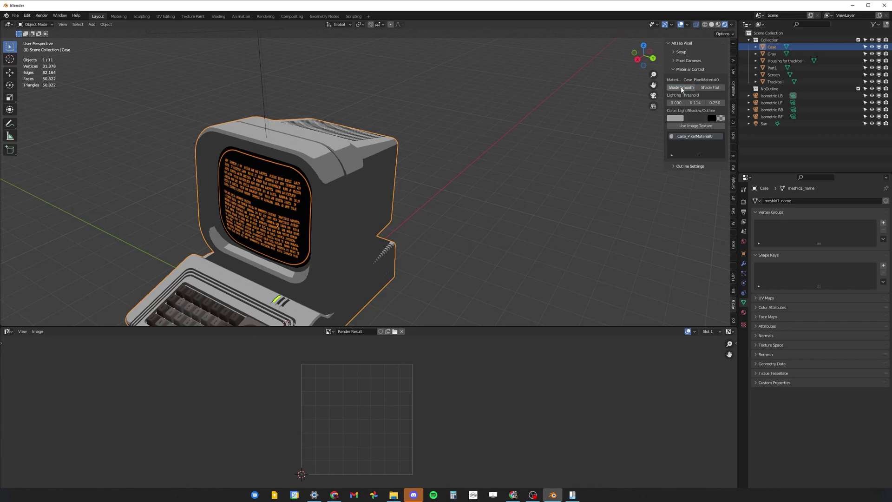
left_click(720, 88)
left_click(681, 88)
- Lower the Case's second and third lighting thresholds to 0.064 and 0.170 and set its light color to mint green
mouse_move(714, 103)
left_mouse_down()
mouse_move(674, 103)
mouse_move(704, 102)
left_mouse_up()
scroll(369, 181, "down", 1)
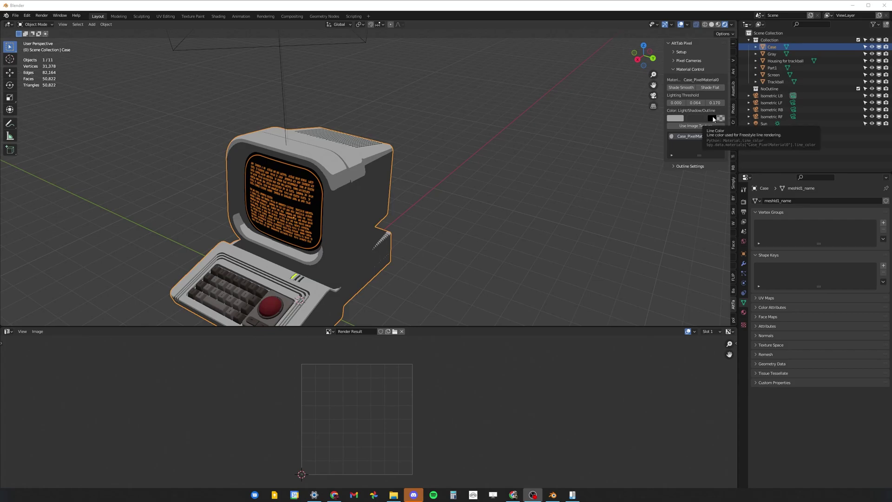
left_click(681, 120)
left_click_drag(721, 38, 692, 31)
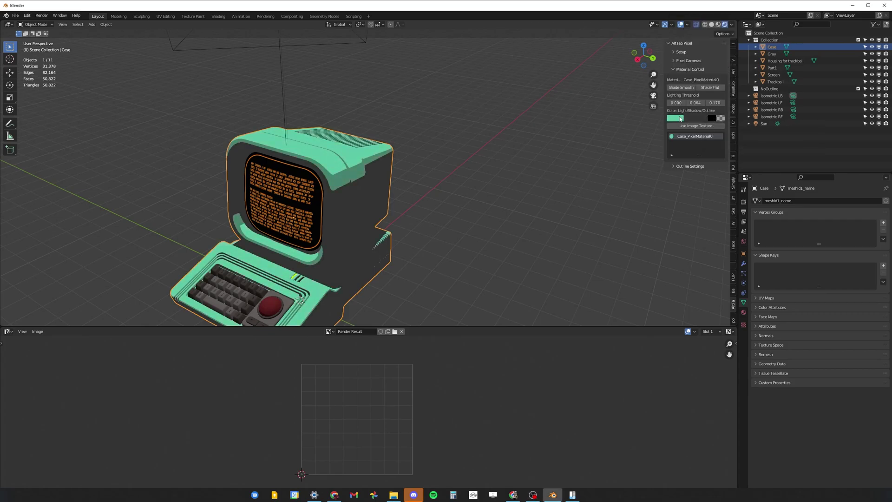
- Copy the Case's mint light color to its shadow color and darken it to a deeper green
left_click_drag(677, 119, 696, 119)
left_click(696, 118)
left_click_drag(746, 32, 746, 47)
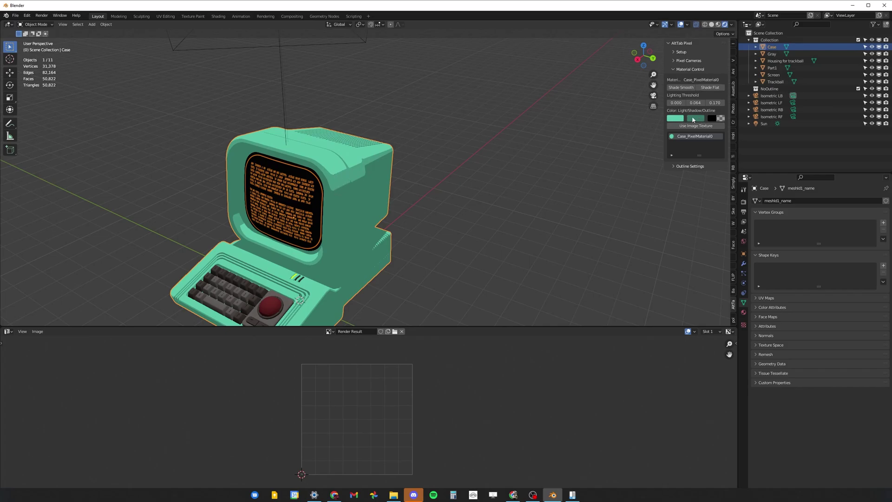
- Copy the Case's green shadow color to its outline color and darken it further
left_click_drag(692, 119, 712, 119)
left_click(712, 119)
left_click(768, 49)
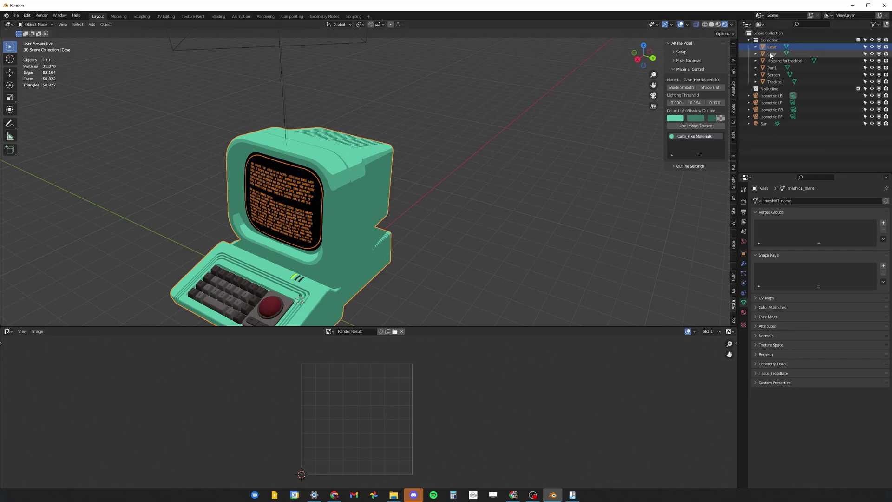
- Give the Gray object a pixel material with dark gray light and shadow colors
middle_click_drag(346, 282, 353, 236)
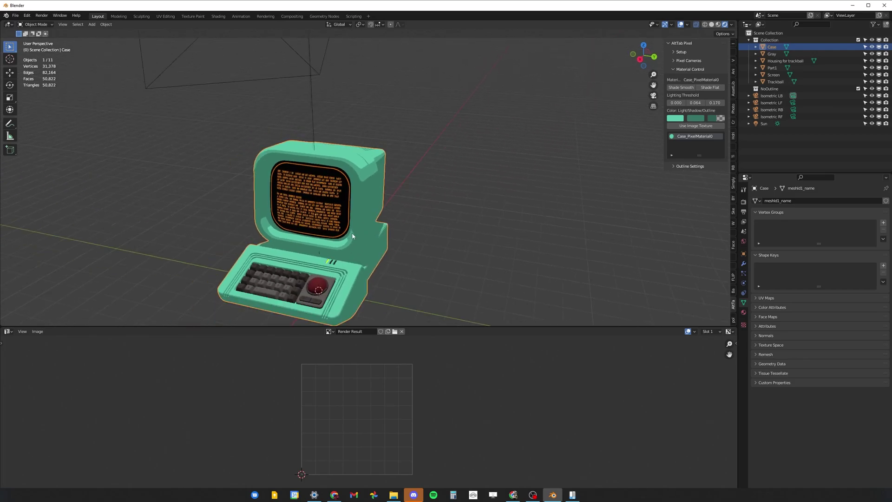
left_click(317, 299)
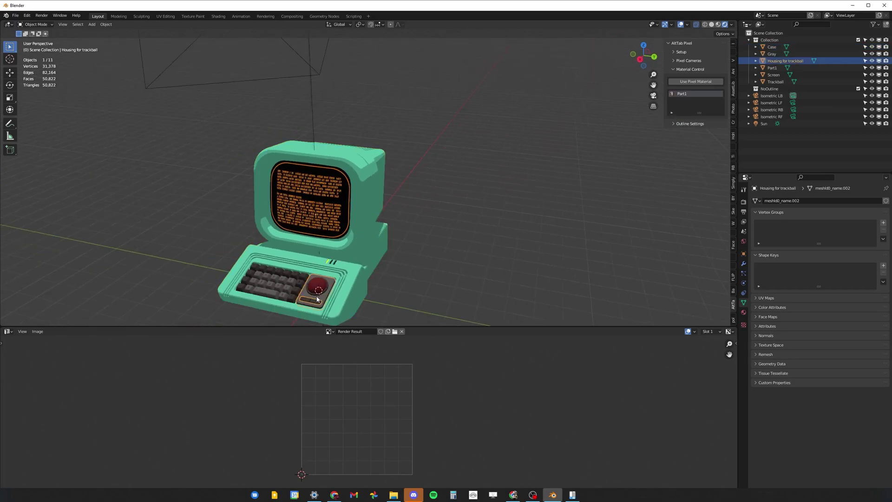
scroll(394, 247, "up", 1)
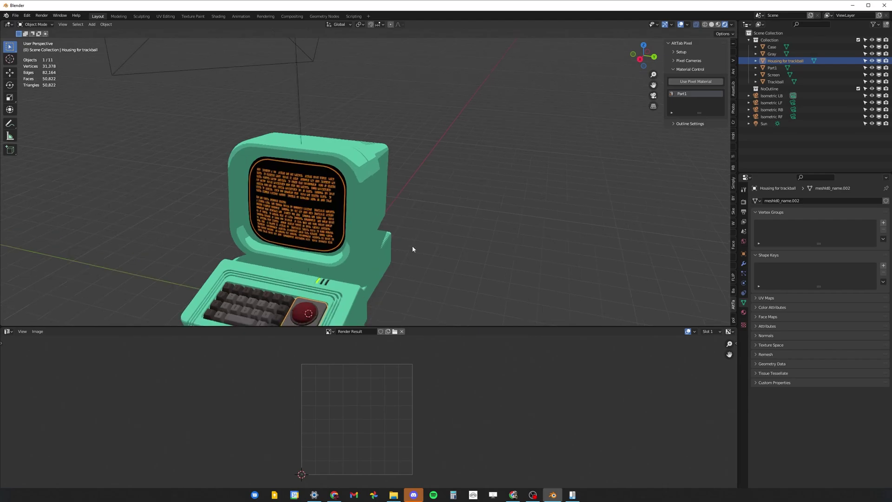
scroll(411, 247, "down", 2)
middle_click_drag(412, 247, 464, 218, "shift")
middle_click_drag(651, 144, 636, 141)
scroll(636, 141, "up", 3)
left_click(772, 54)
left_click(694, 118)
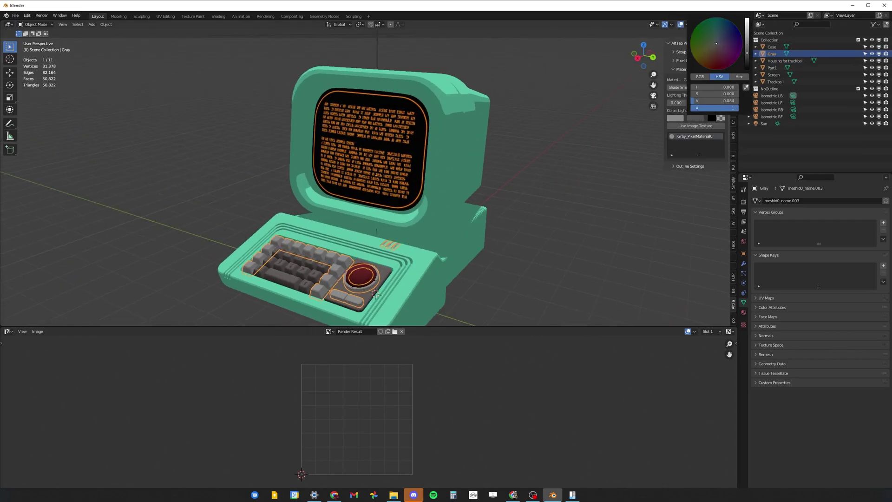
left_click(682, 119)
left_click(696, 118)
left_click_drag(726, 41, 747, 45)
- Give the trackball housing a pixel material in tan tones and apply a gray pixel material to Part1
left_click(781, 61)
left_click(676, 118)
left_click(695, 118)
left_click(772, 68)
left_click(679, 124)
- Give the Trackball a pixel material with a red light color and a darker red shadow color
left_click(775, 82)
left_click(680, 125)
left_click(676, 118)
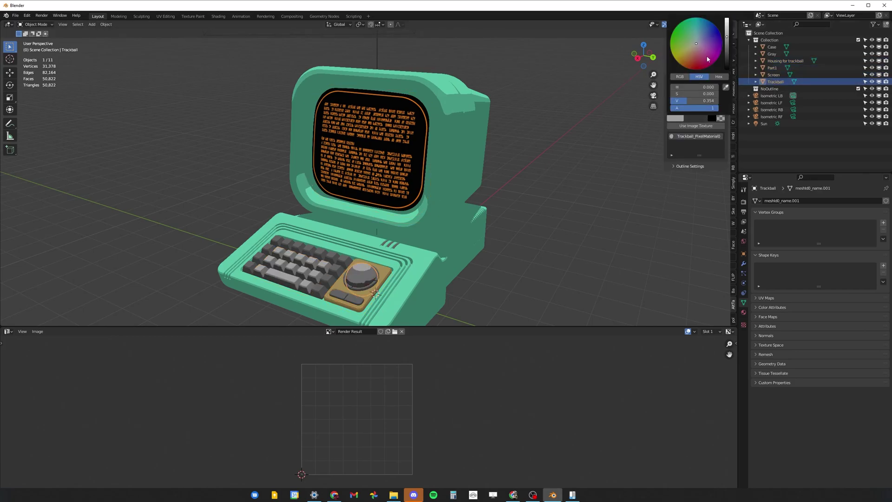
left_click(696, 64)
left_click(696, 118)
left_click(716, 65)
left_click(696, 118)
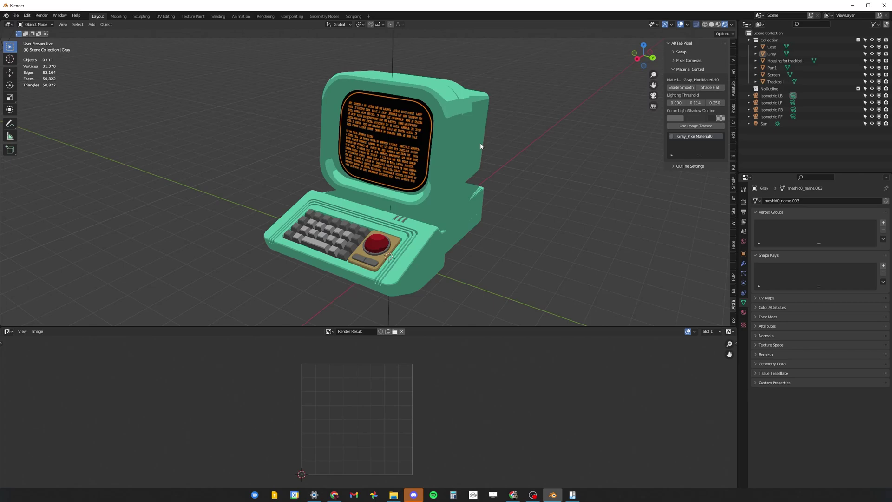
- Convert the Screen object to a textured pixel material and load DEMO FILE.png as its image texture
left_click(380, 146)
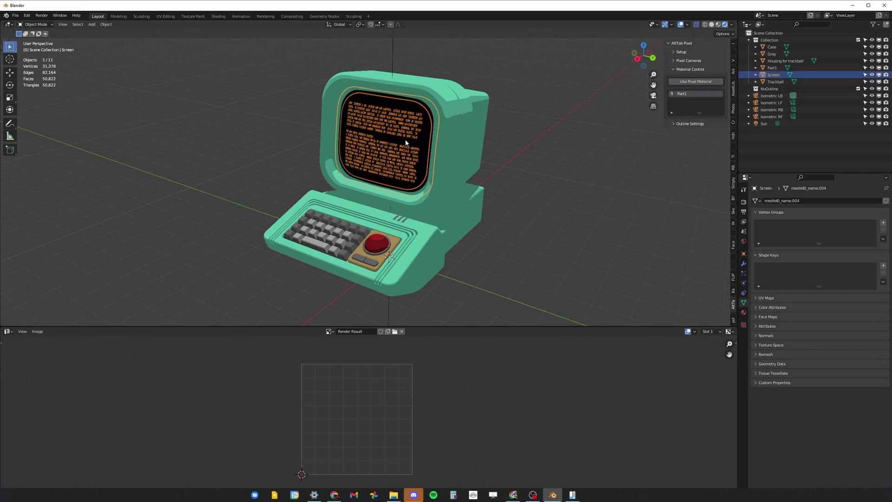
left_click(699, 82)
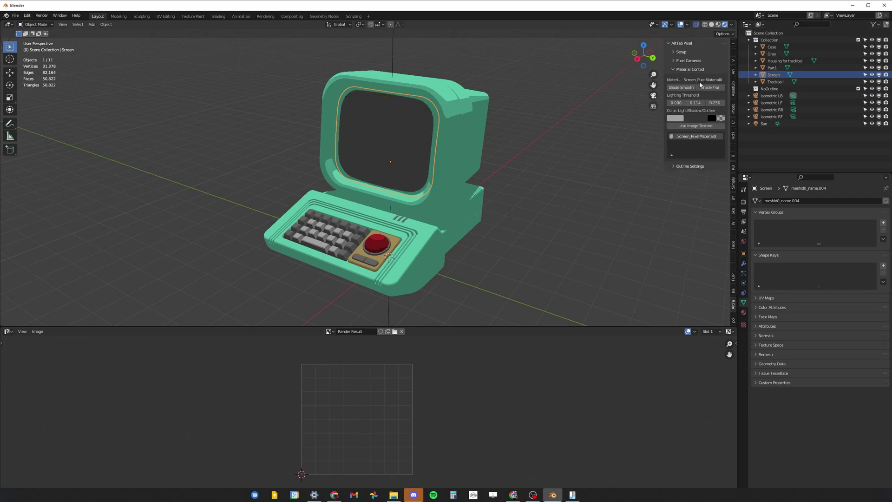
left_click(692, 130)
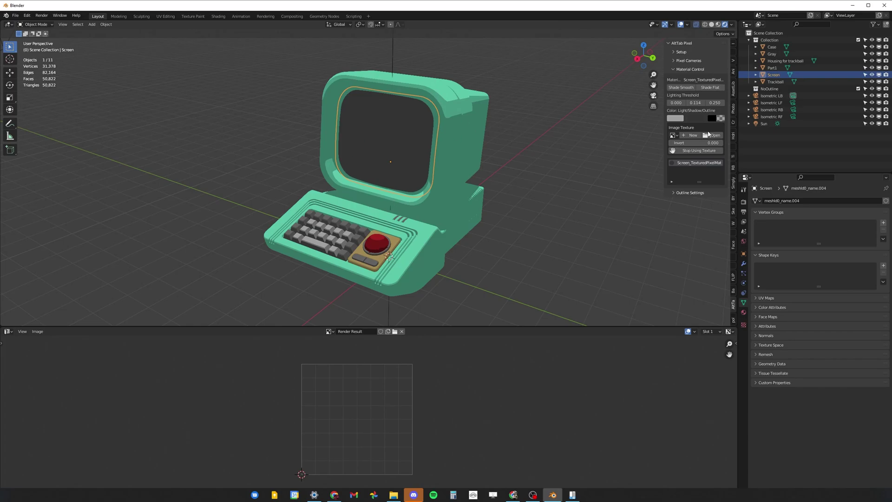
left_click(710, 136)
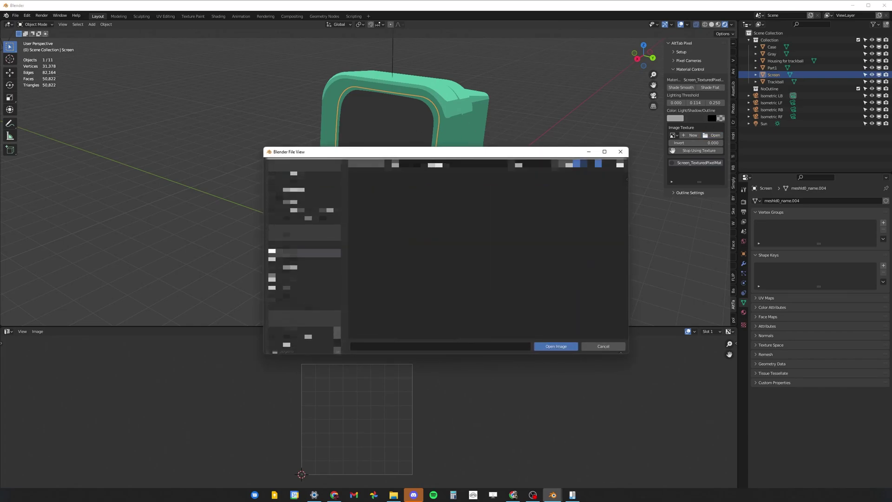
double_click(431, 316)
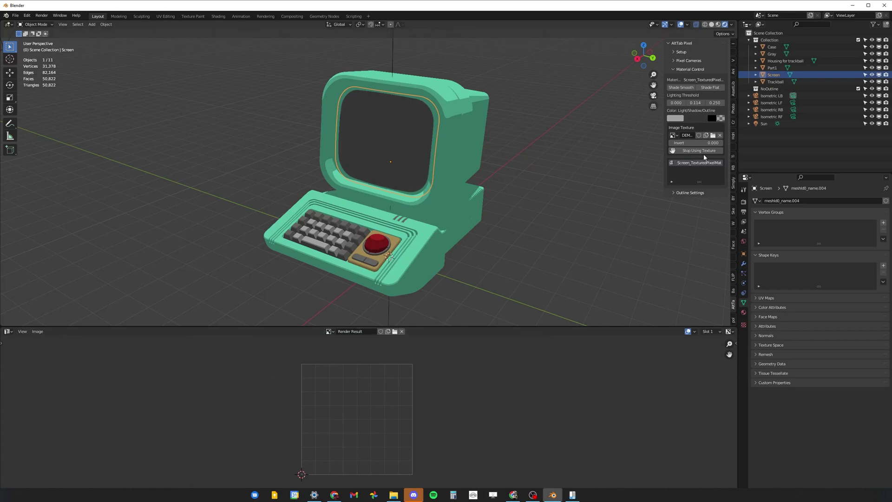
- Enlarge the image editor area and display DEMO FILE.png in it
left_click_drag(445, 326, 445, 298)
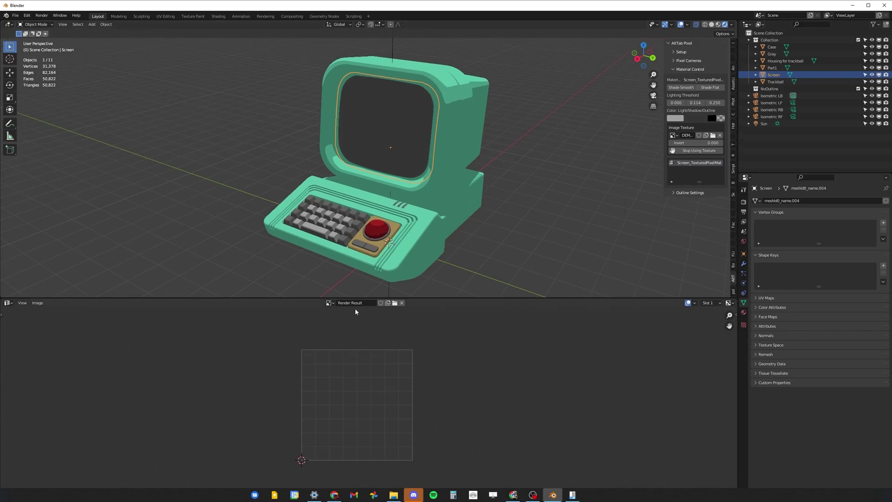
left_click(330, 303)
left_click(353, 370)
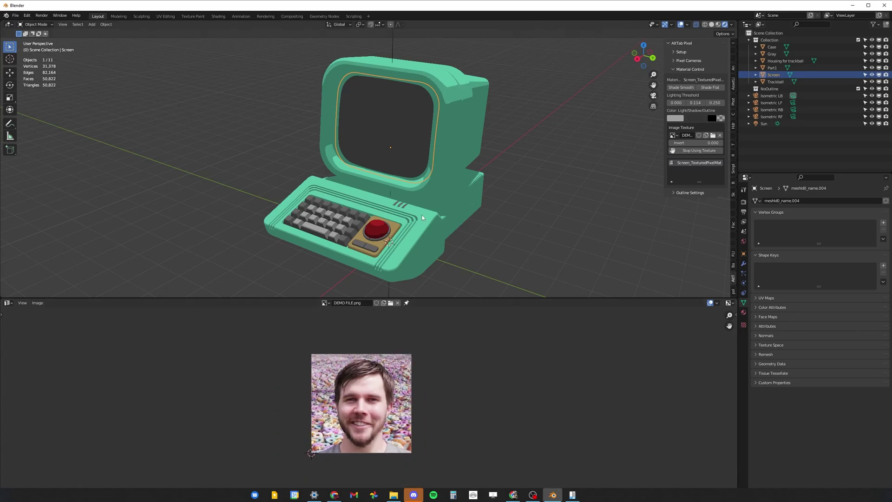
middle_click_drag(414, 409, 477, 399)
scroll(470, 400, "up", 2)
scroll(471, 400, "down", 1)
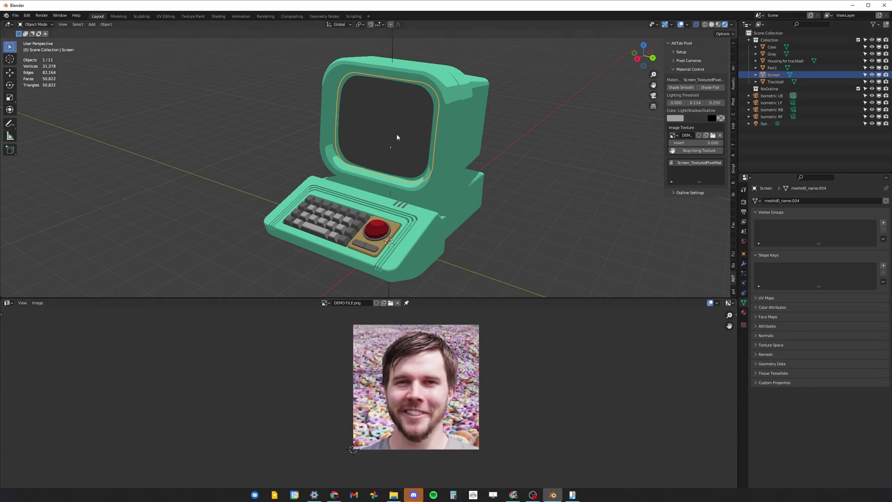
- Scale up the Screen's entire UV layout until it extends beyond all edges of DEMO FILE.png
key("Tab")
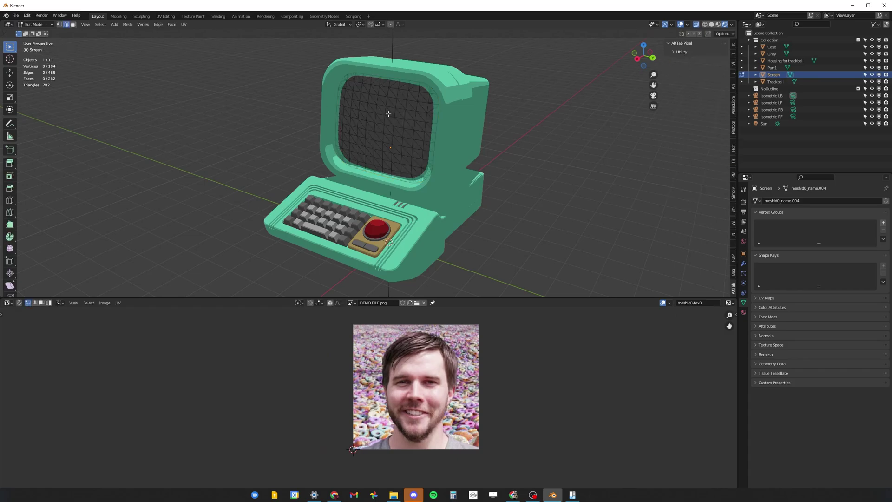
key("a")
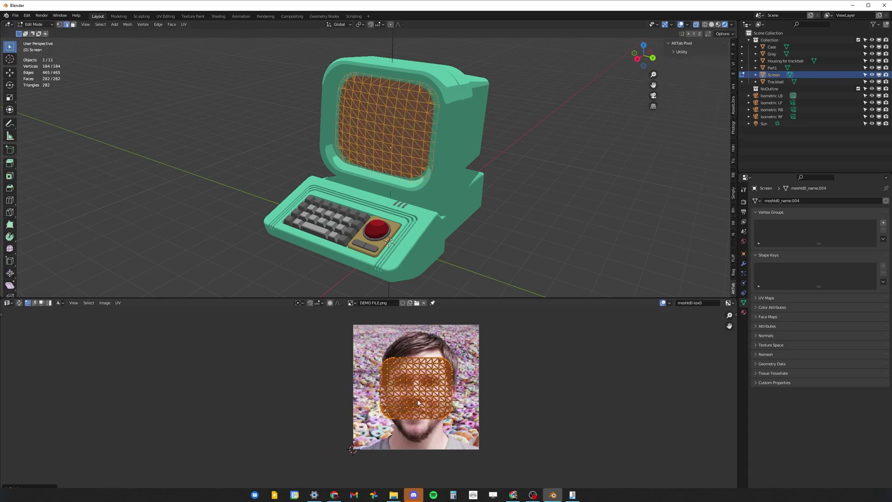
key("s")
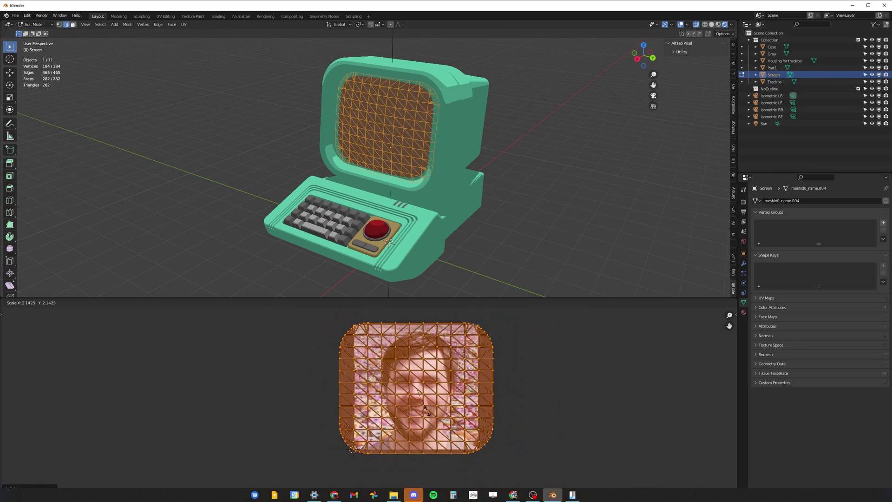
left_click(426, 410)
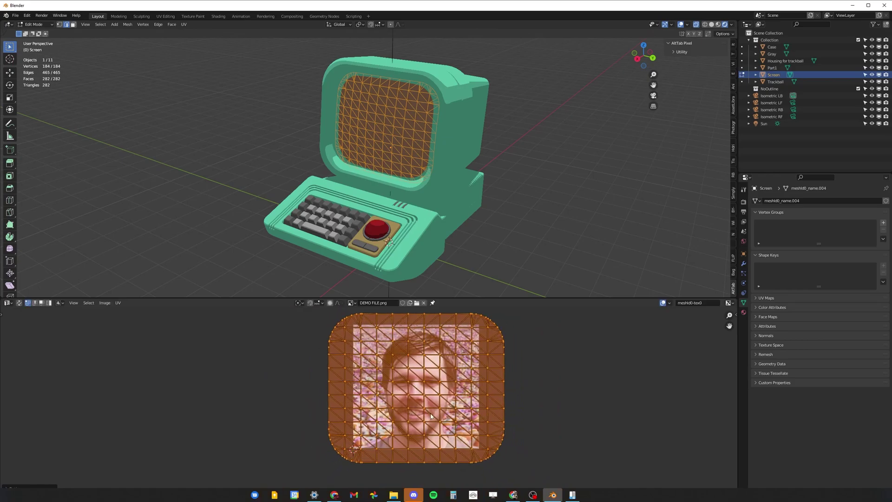
key("Tab")
scroll(398, 116, "up", 2)
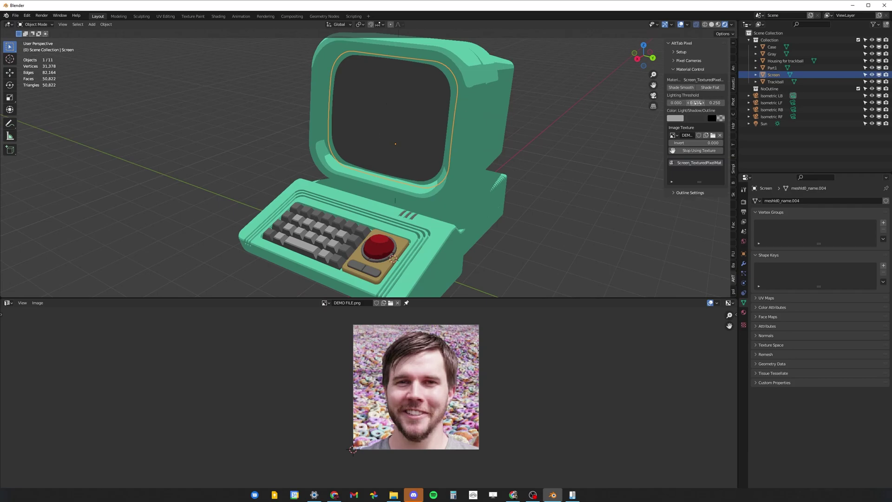
- Set the second and third lighting thresholds of the Screen's textured pixel material to 0.009 and 0.016
left_click_drag(696, 102, 702, 103)
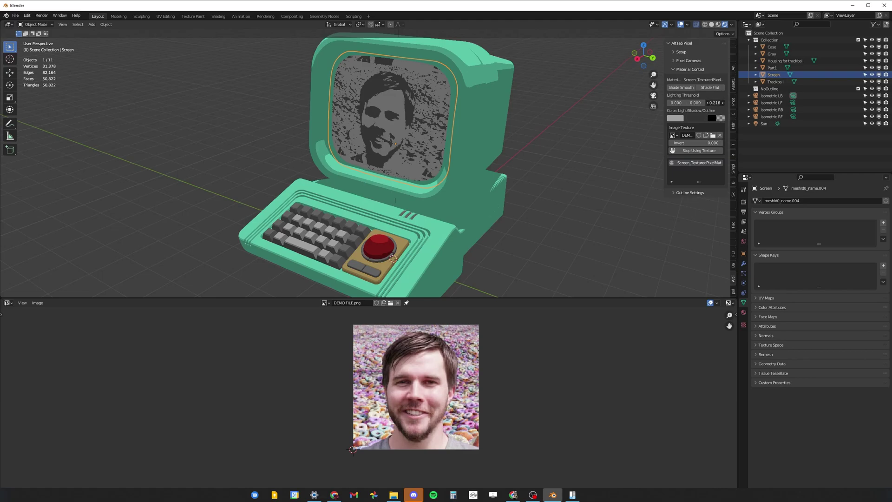
left_click_drag(714, 103, 713, 103)
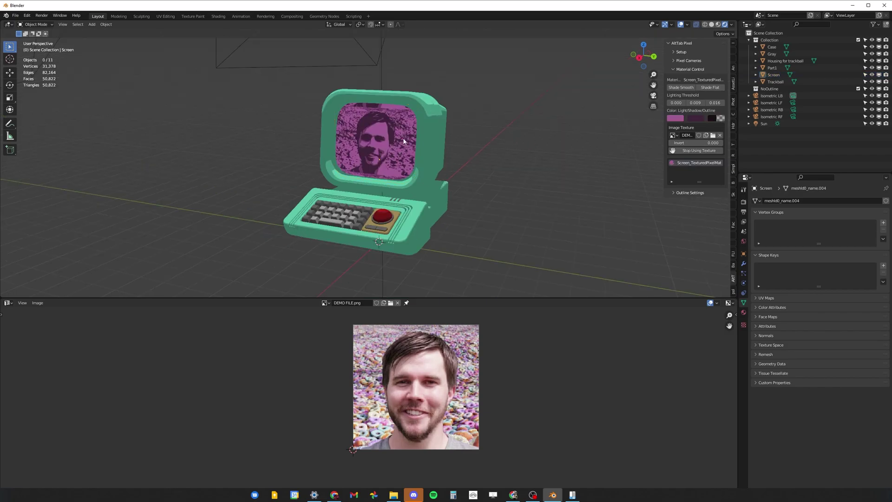
- Switch the Screen material's image texture off and back on several times to compare both looks
left_click(691, 150)
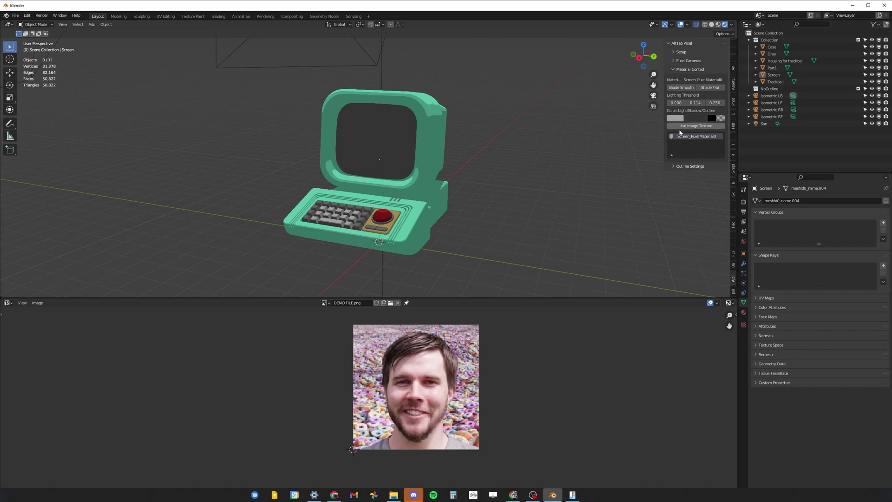
left_click(691, 126)
left_click(697, 150)
left_click(691, 126)
left_click(697, 151)
left_click(691, 126)
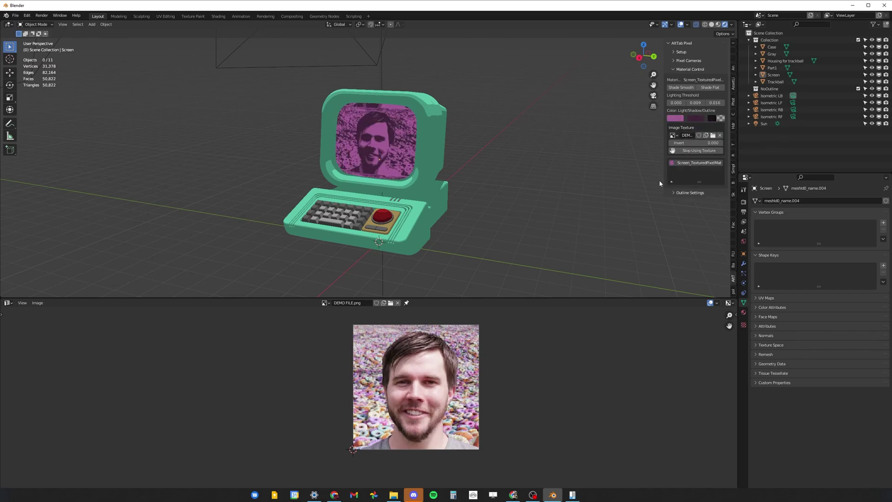
left_click(697, 150)
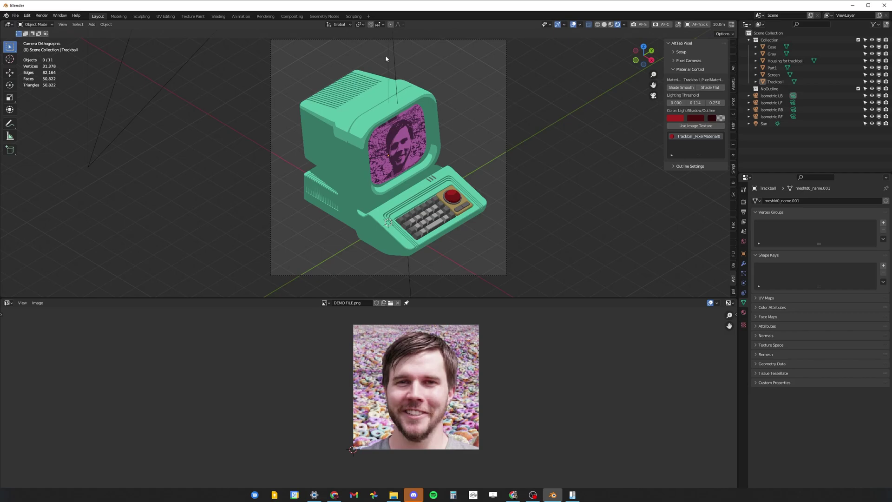
- Render the computer from the isometric camera and enlarge the render window to inspect the pixel-art image up close
key("F12")
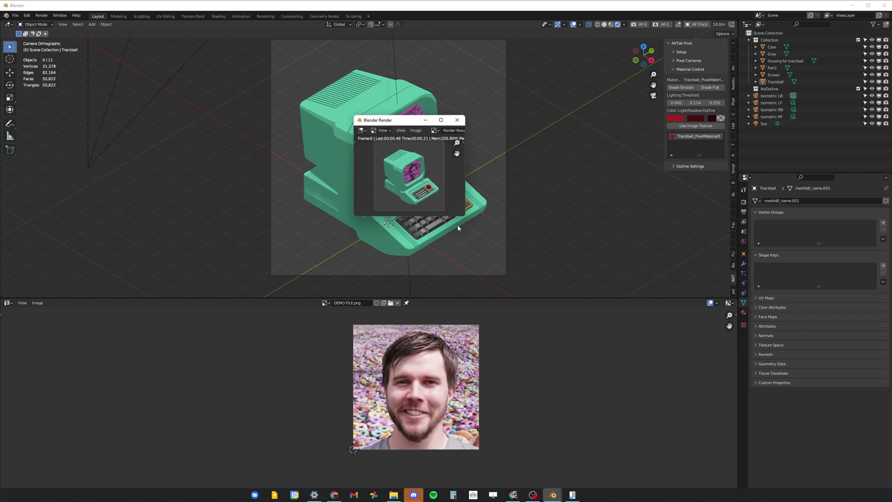
left_click_drag(468, 238, 736, 454)
scroll(627, 360, "up", 7)
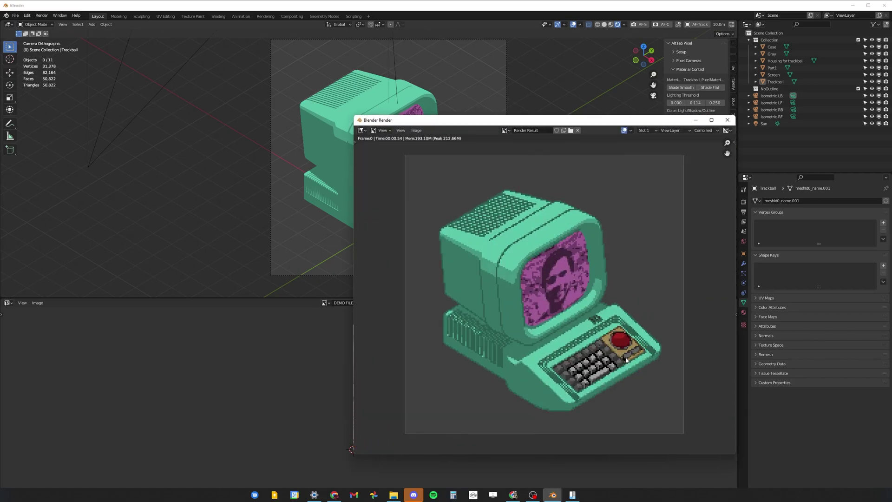
left_click_drag(576, 120, 415, 65)
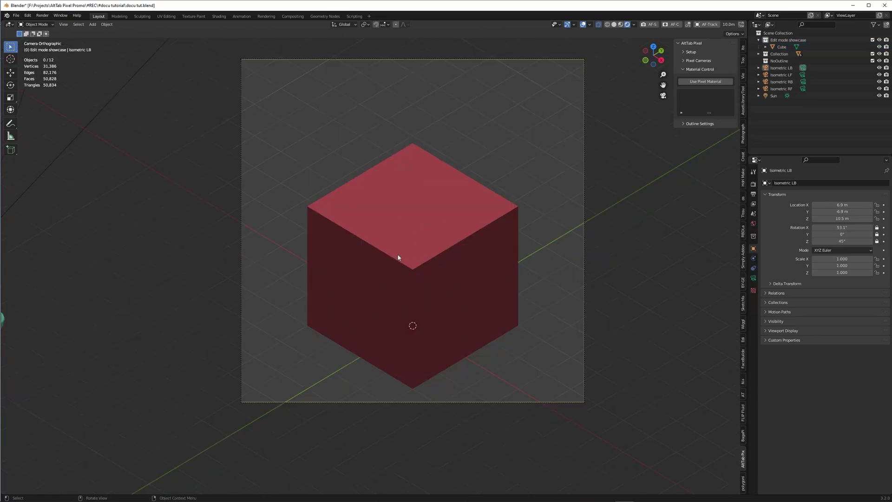
- Select the red cube, render it from the isometric camera, and close the render window
left_click(431, 249)
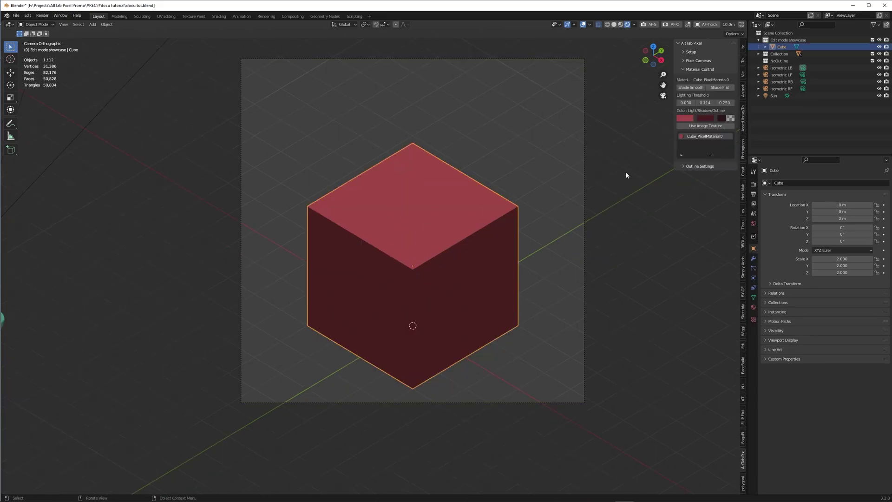
key("F12")
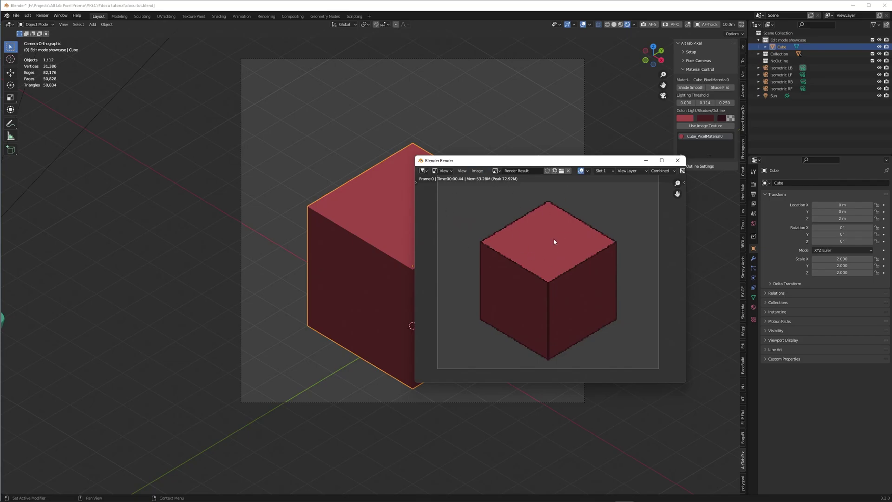
left_click(678, 160)
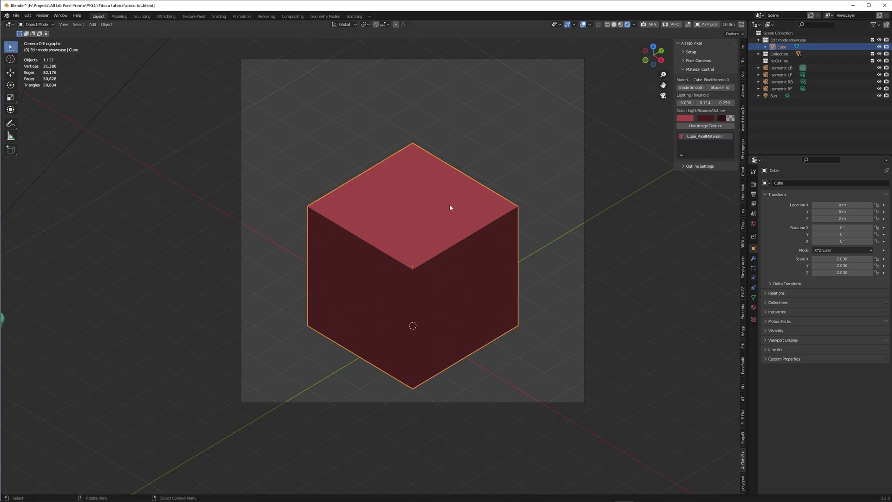
- Assign a new pixel material to the cube's top face only
key("Tab")
left_click(421, 219)
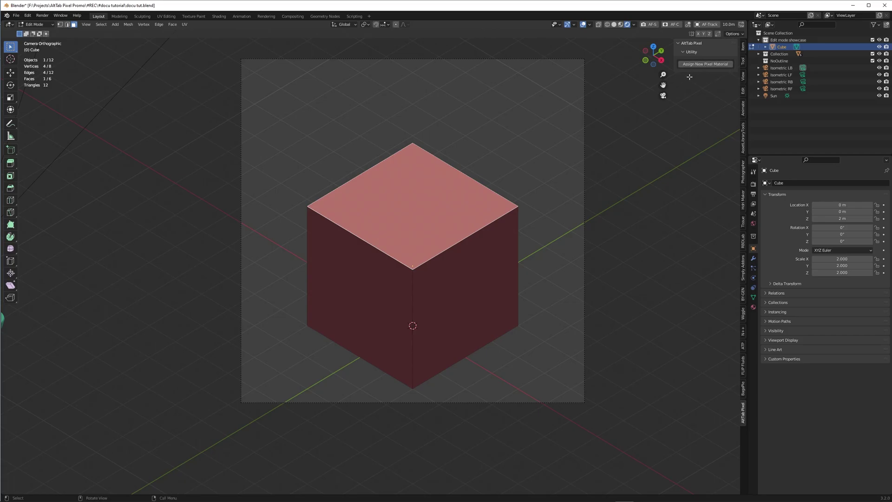
left_click(706, 64)
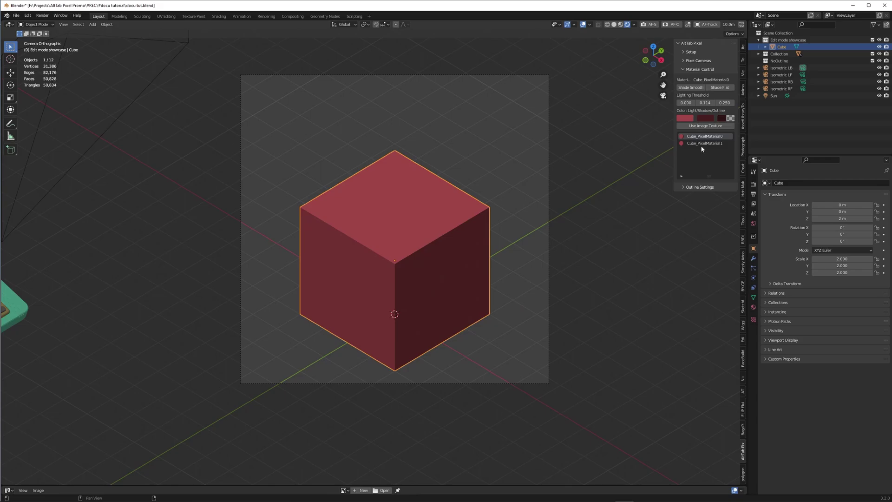
- Convert Cube_PixelMaterial1 to a textured pixel material and use the Log 3 image as its texture
left_click(705, 144)
left_click(708, 137)
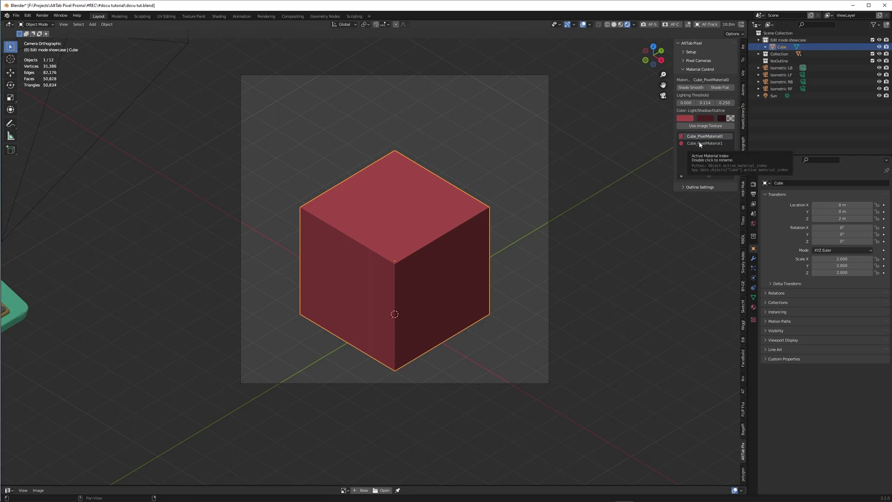
left_click(699, 143)
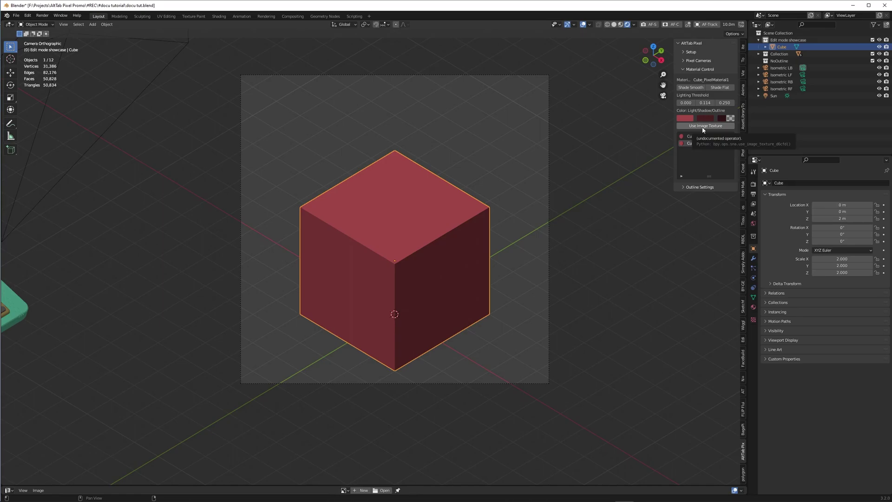
left_click(695, 126)
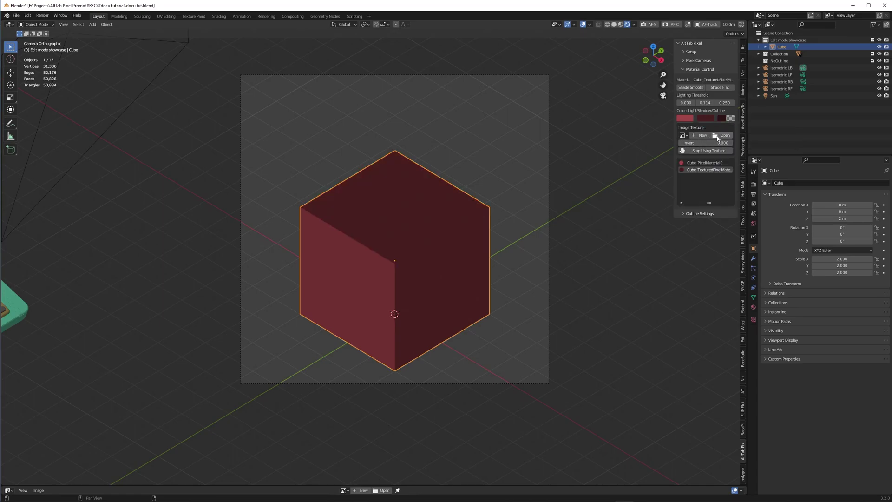
left_click(683, 135)
left_click(692, 152)
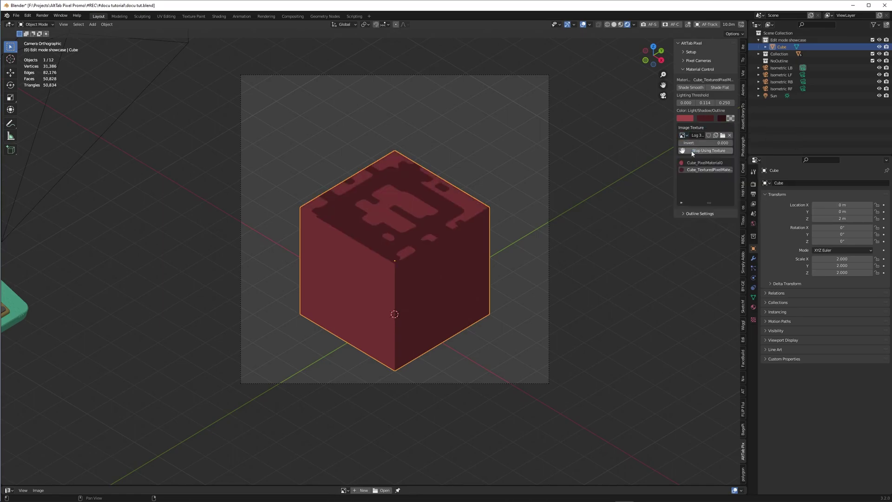
- Display the Log 3 image in an enlarged image editor and scale the top face's UVs slightly beyond the image edges
left_click_drag(451, 485, 518, 241)
left_click(345, 246)
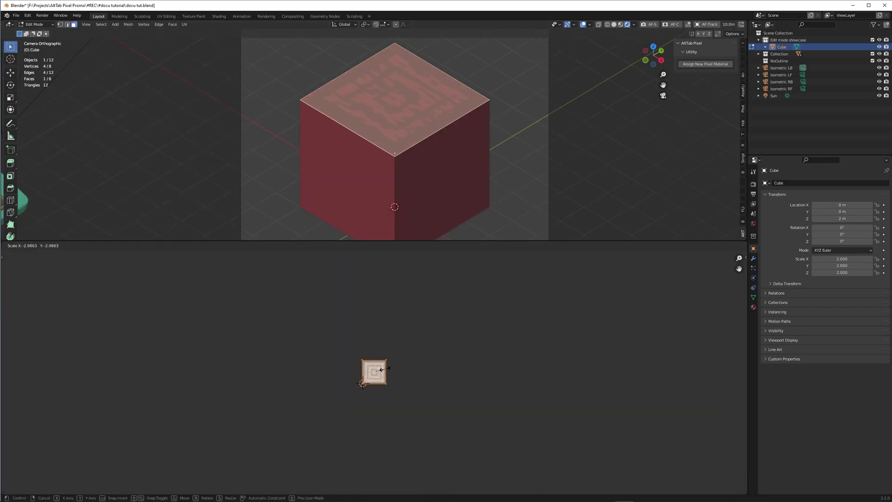
left_click(376, 370)
key("Tab")
left_click(421, 188)
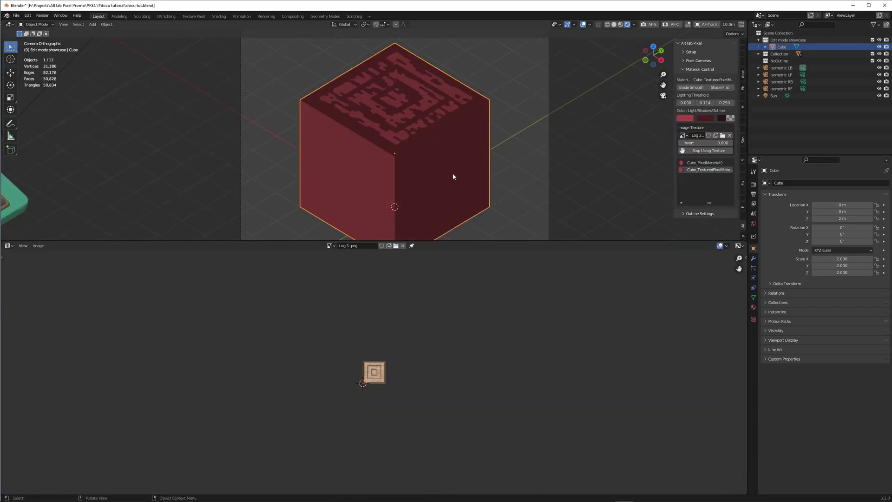
- Set the second and third lighting thresholds of the cube's textured material to 0.104 and 0.145
scroll(454, 173, "up", 2)
middle_click_drag(488, 124, 481, 186, "shift")
scroll(480, 186, "down", 3)
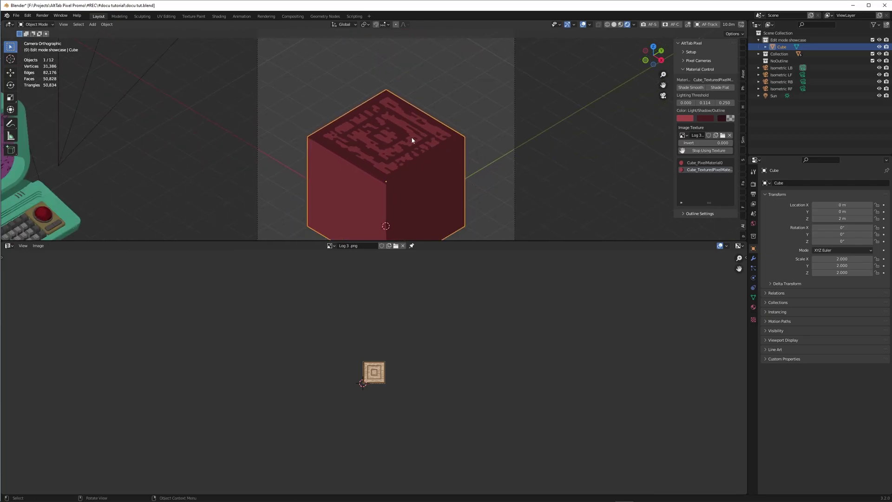
left_click_drag(705, 102, 696, 102)
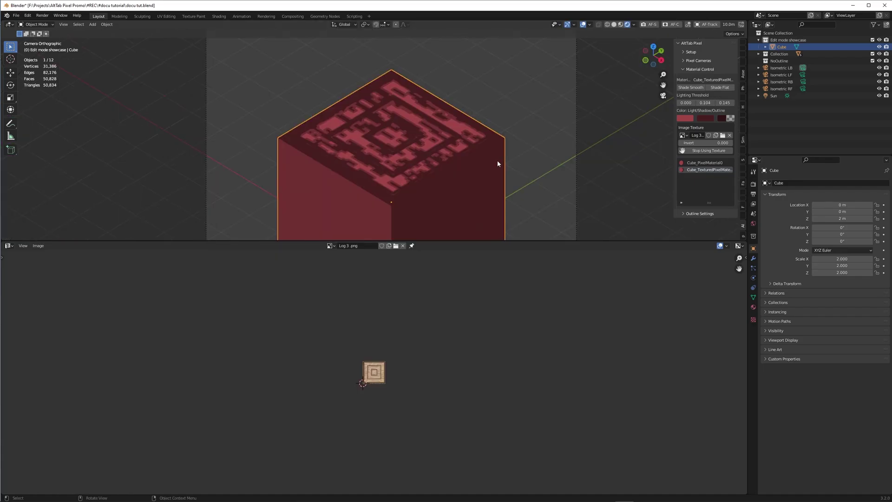
scroll(497, 160, "down", 2)
middle_click_drag(498, 160, 484, 141, "shift")
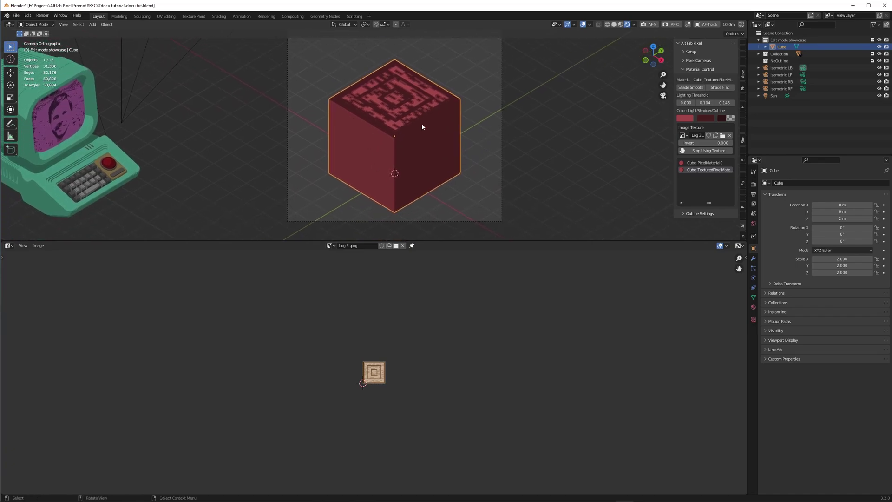